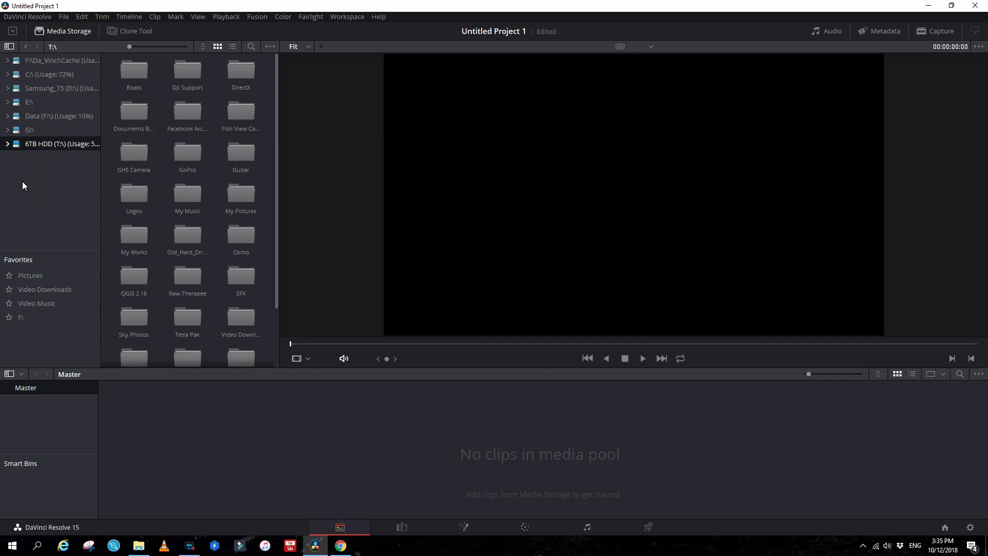
- Browse to the Fishing 29_08_17 folder under Fish View Camera > Recordings on the T: drive
click(7, 145)
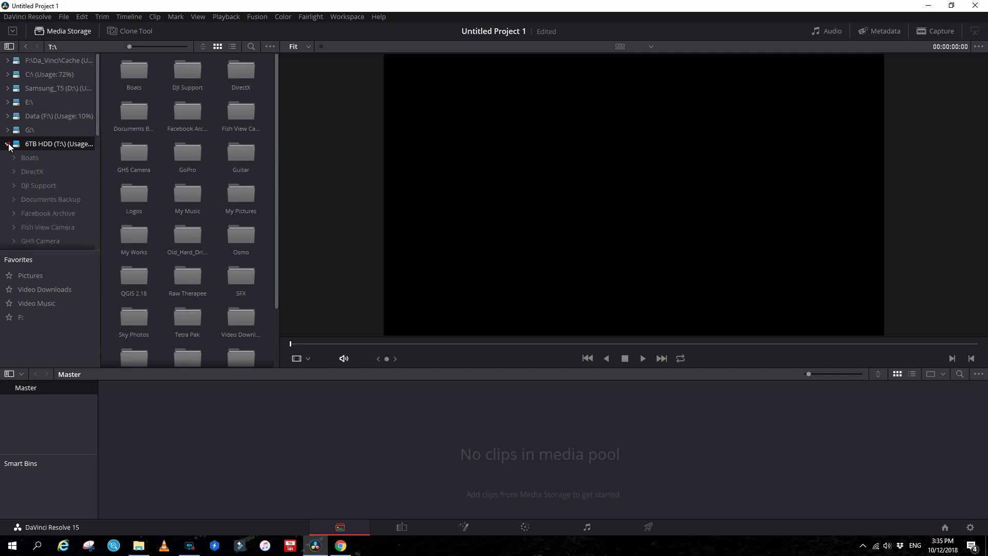
click(61, 227)
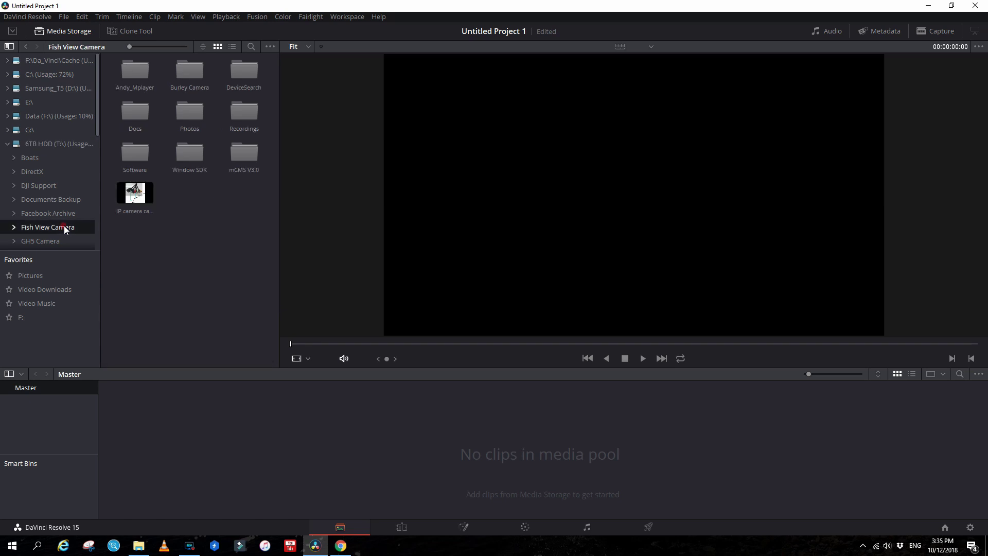
double_click(248, 108)
double_click(132, 65)
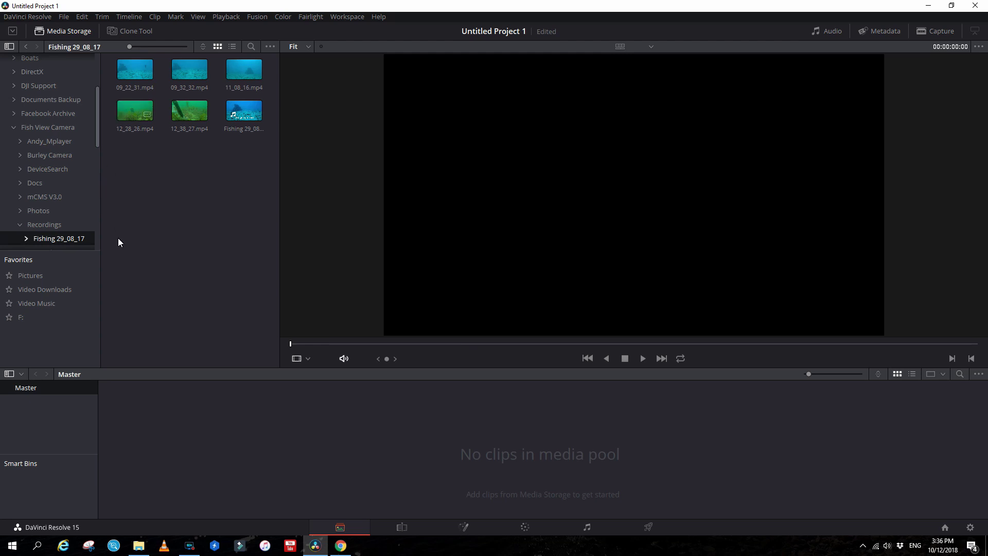
- Preview 12_28_26.mp4, drag it into the Media Pool, and bring up File Explorer
click(132, 114)
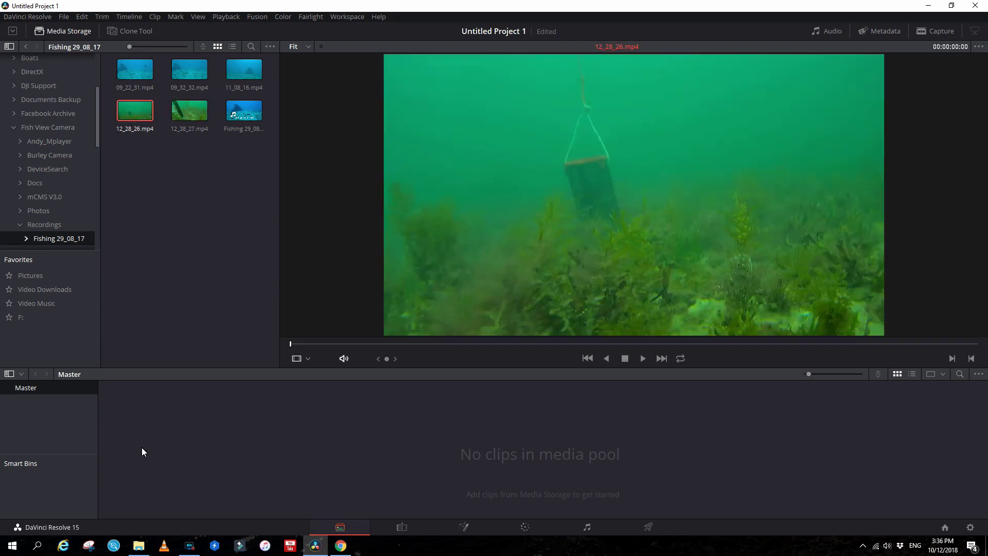
drag(142, 448, 142, 448)
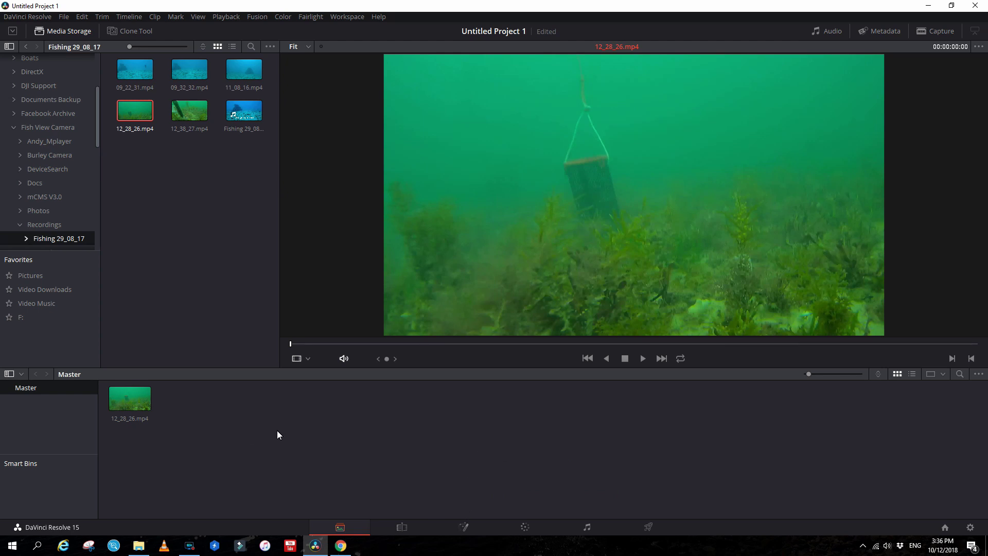
click(140, 545)
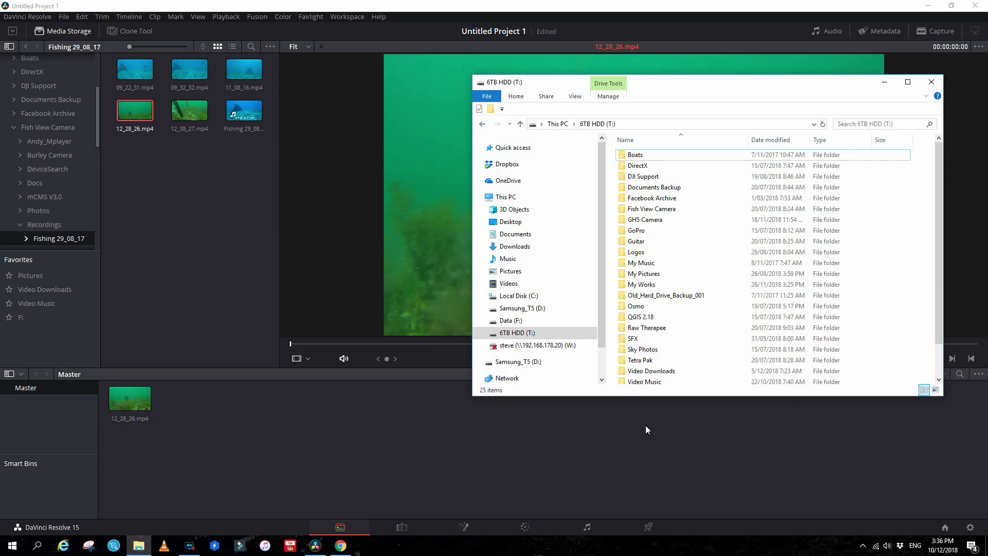
- Drag 12_38_27.mp4 from Explorer's Fishing 29_08_17 folder into the Master bin, then close Explorer
double_click(652, 211)
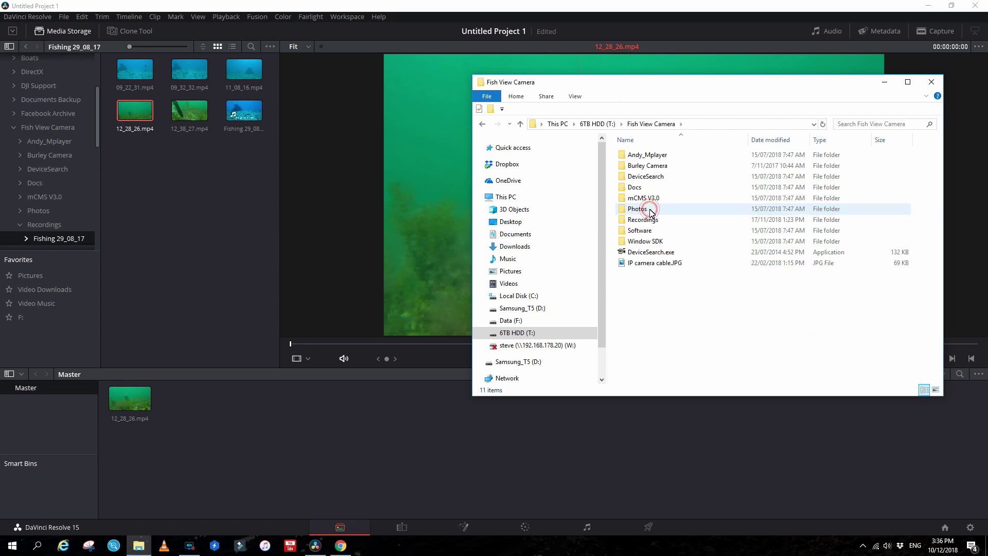
double_click(626, 219)
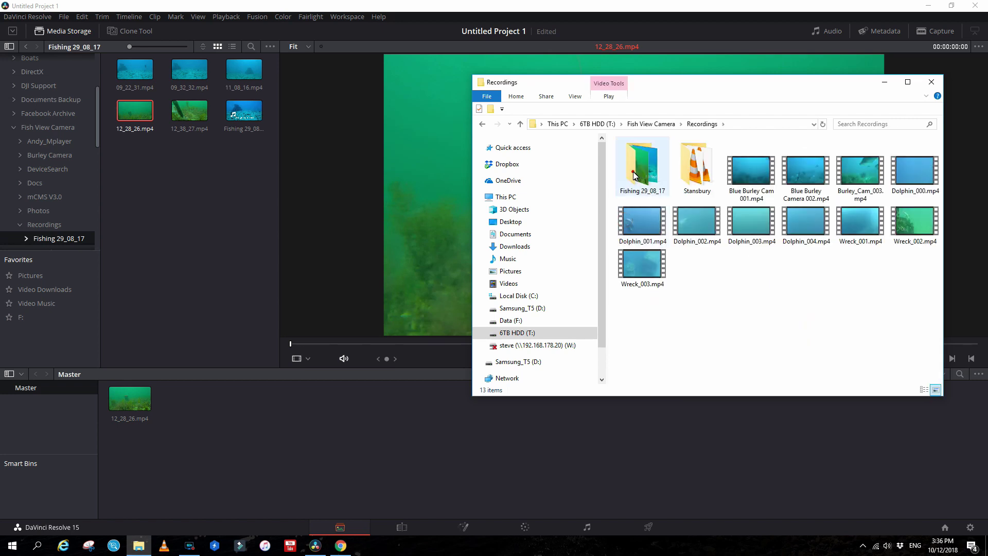
double_click(640, 165)
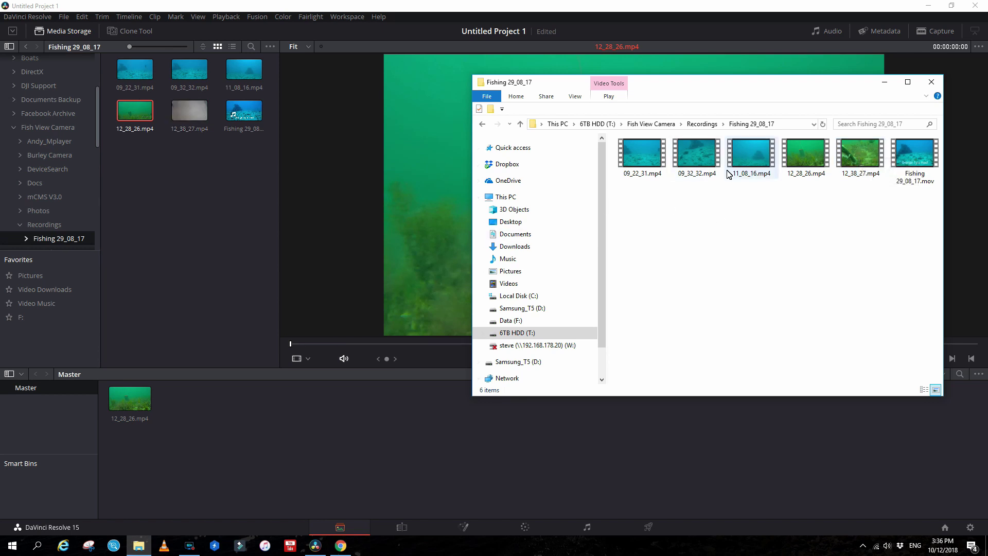
drag(869, 158, 203, 430)
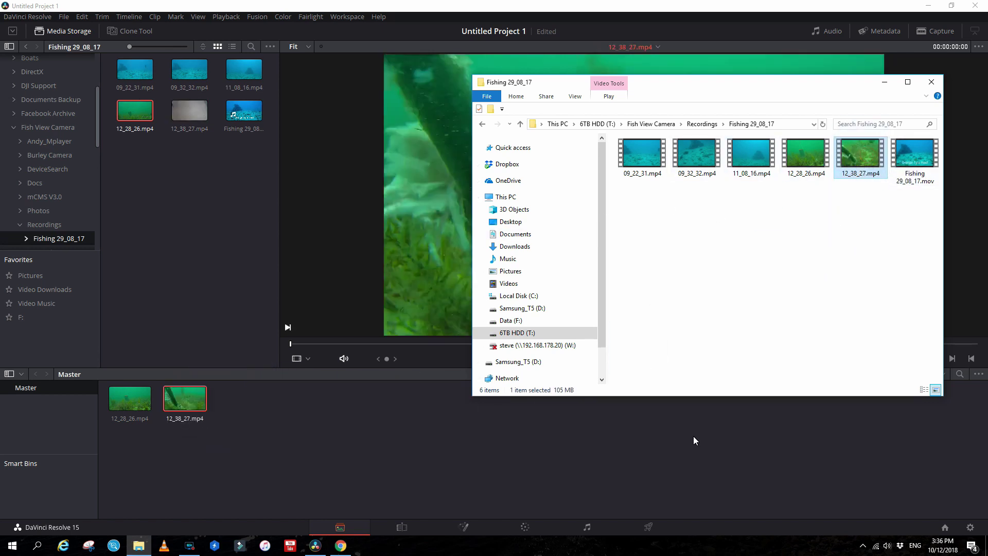
click(932, 82)
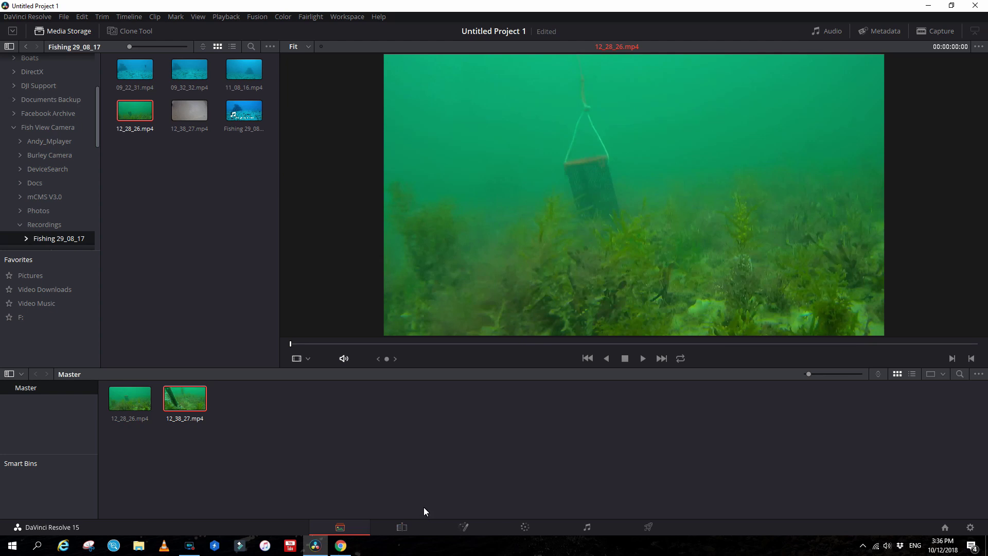
- On the Edit page, place 12_28_26.mp4 on a new Timeline 1 and skim through it
click(402, 527)
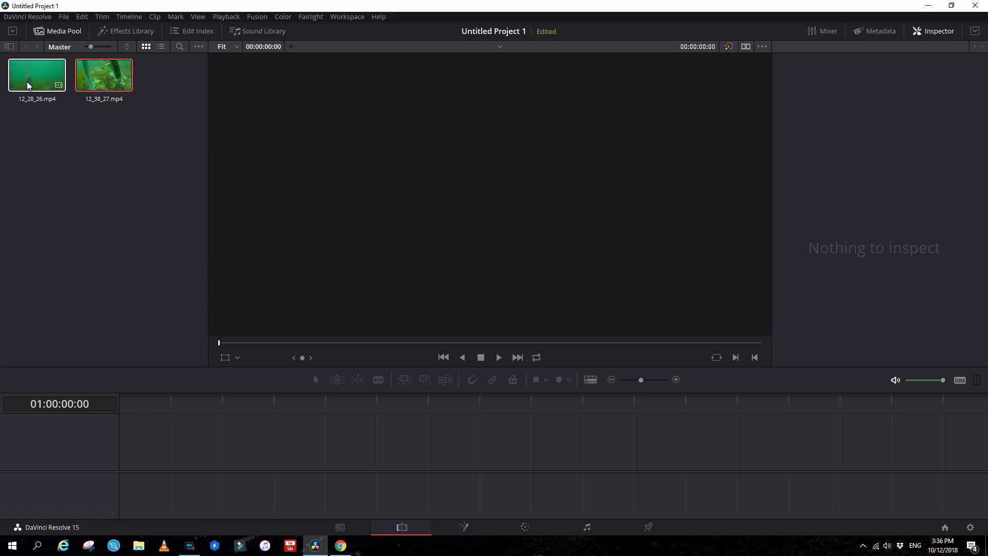
drag(29, 86, 121, 458)
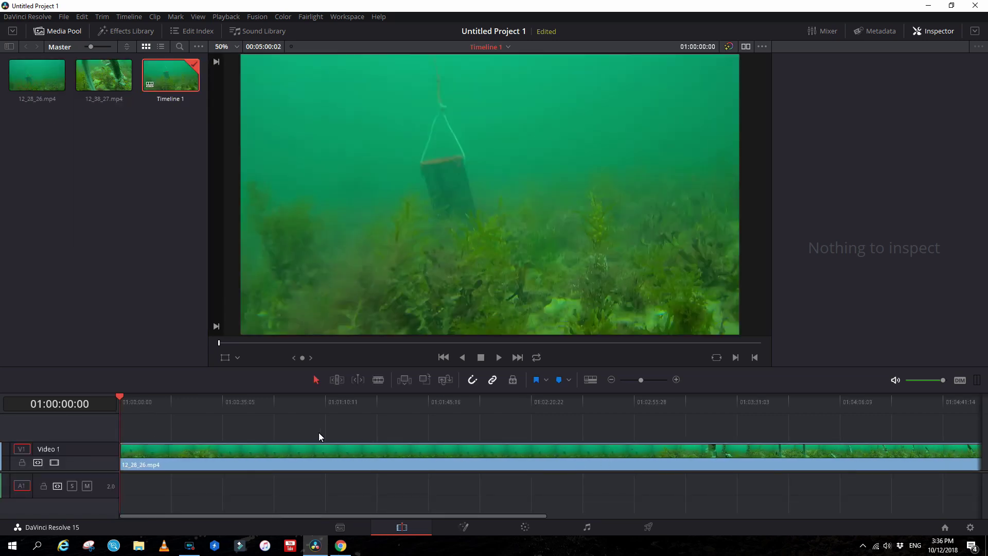
drag(217, 344, 367, 342)
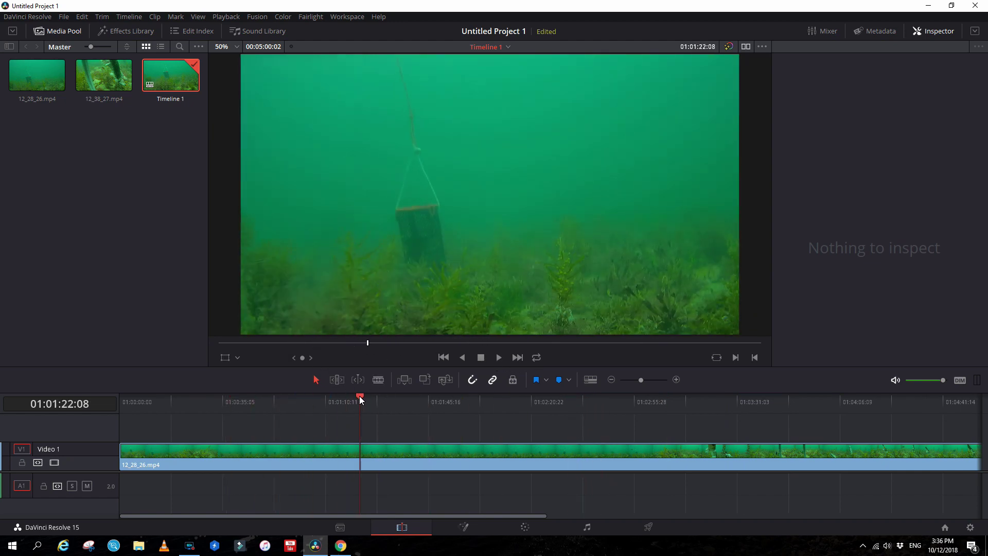
- Review the footage by scrubbing, playing, stopping and playing it in reverse
drag(361, 399, 335, 395)
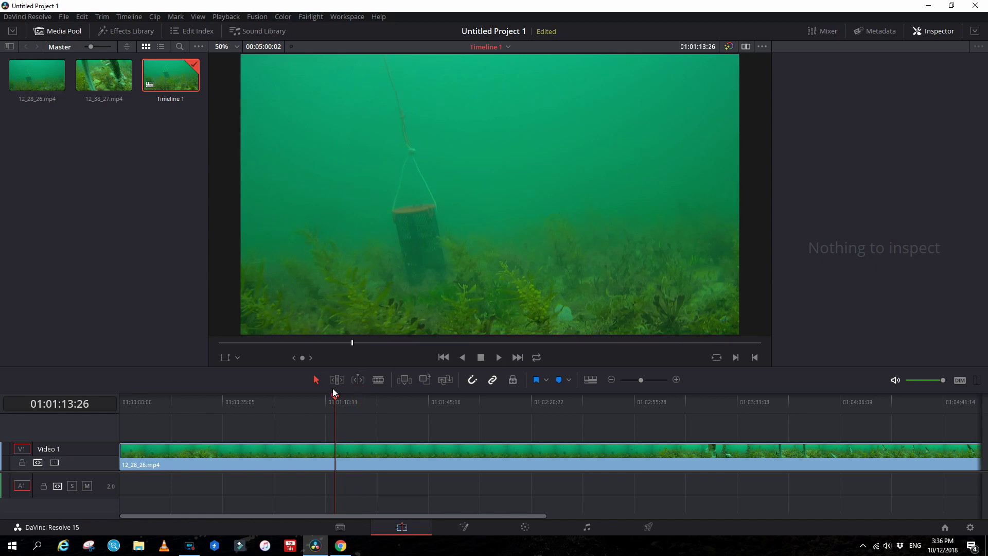
drag(354, 342, 641, 363)
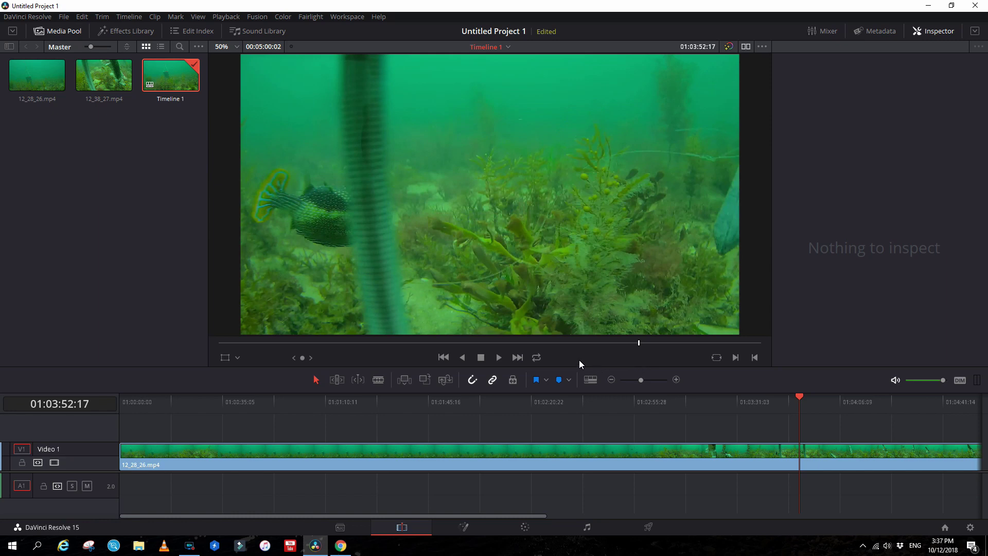
click(500, 357)
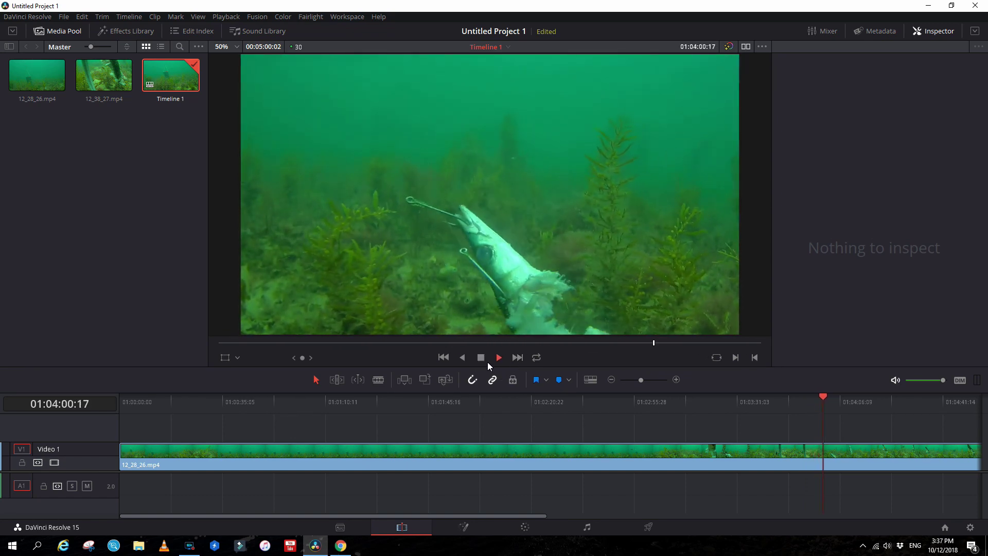
click(487, 363)
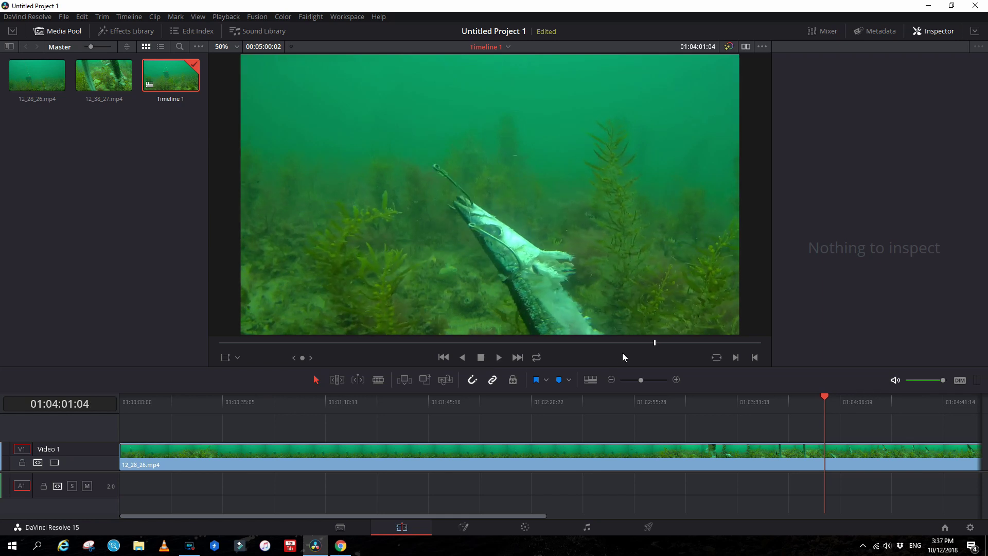
key(j)
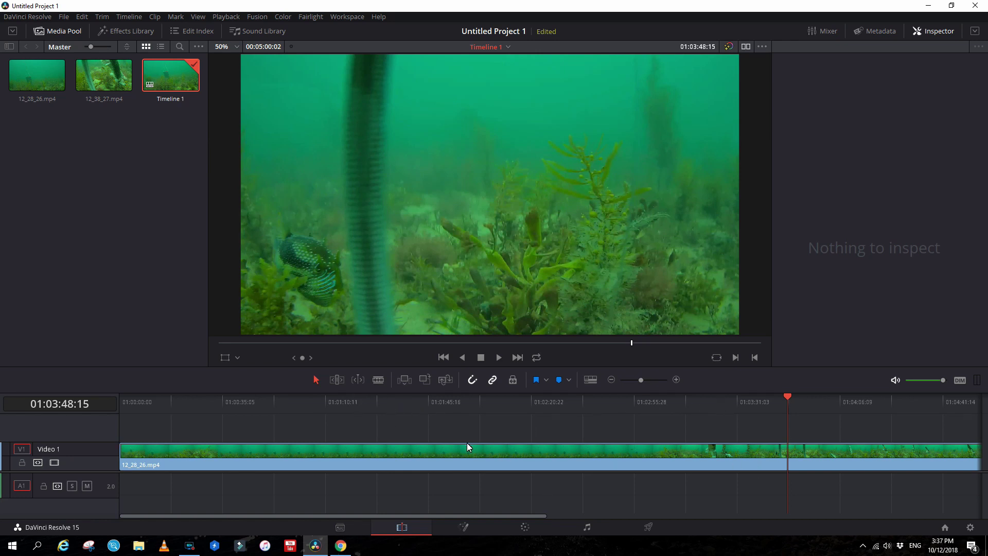
click(379, 380)
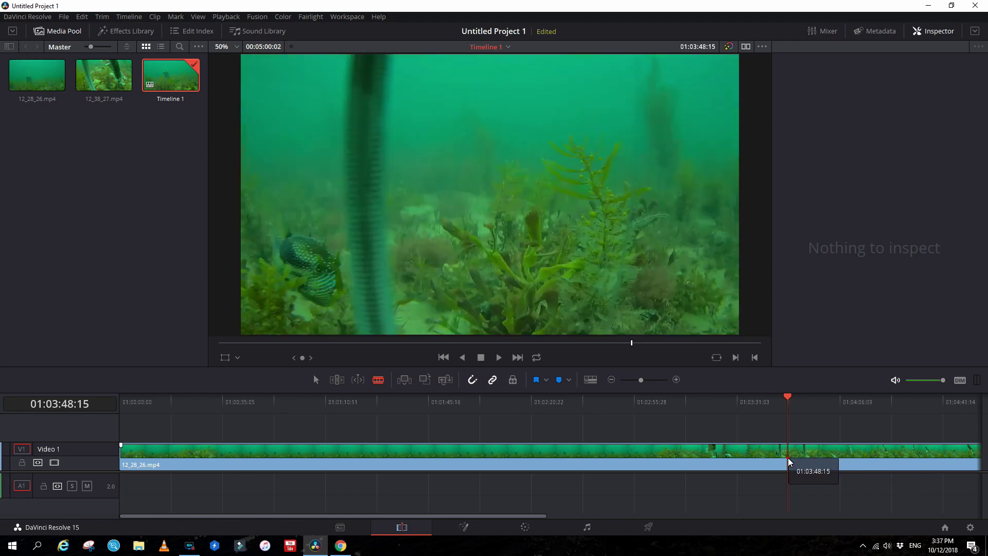
- Blade the clip, delete the earlier part, and close the gap so the clip starts the timeline
click(786, 463)
click(313, 379)
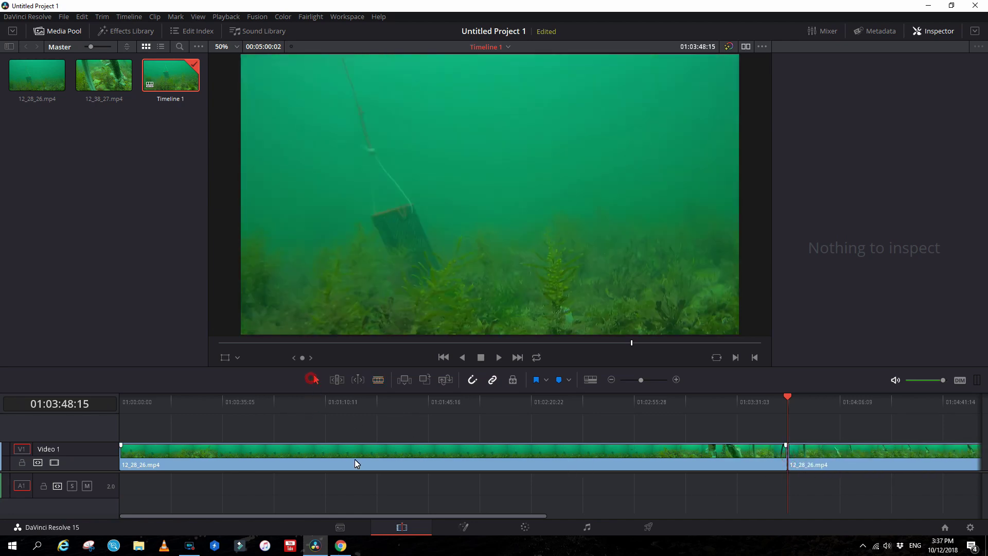
click(477, 451)
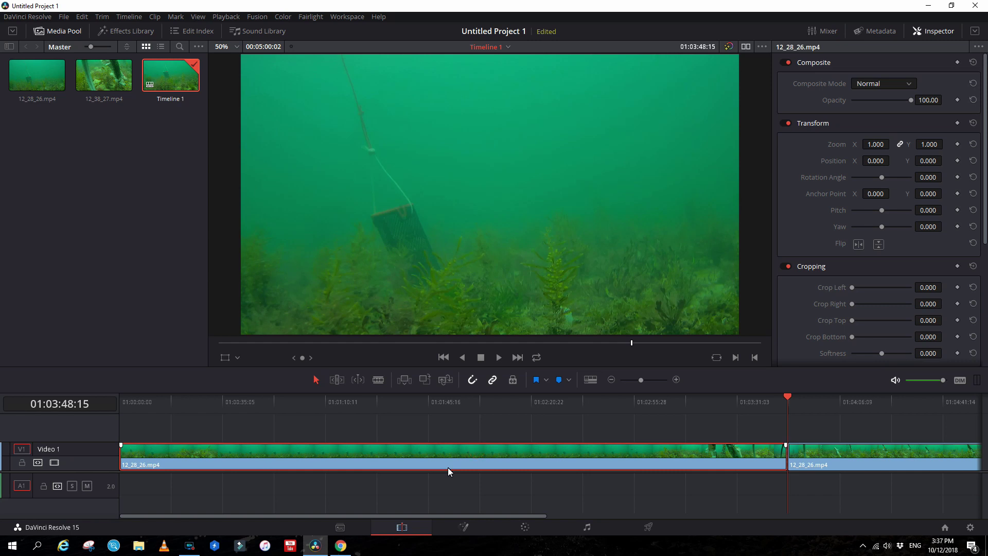
key(BackSpace)
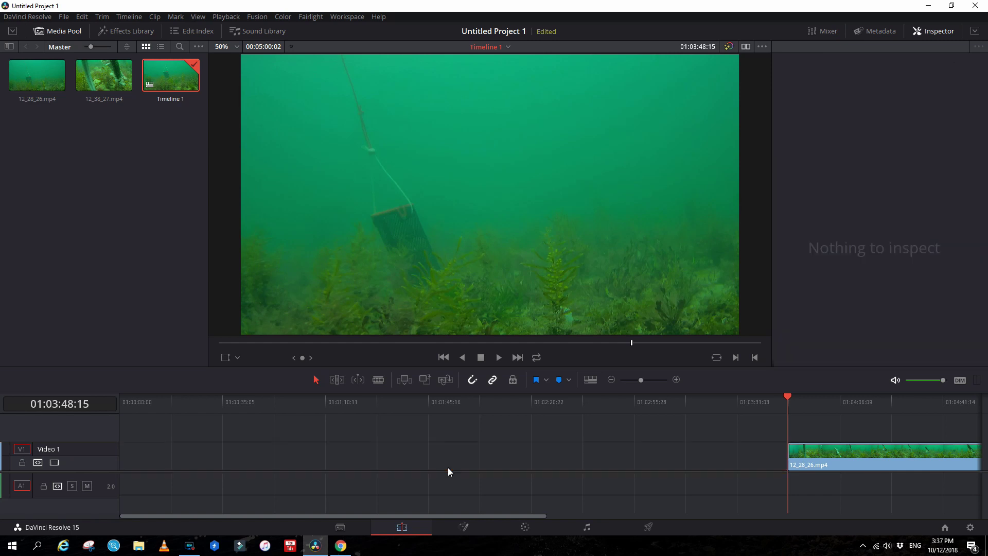
click(455, 462)
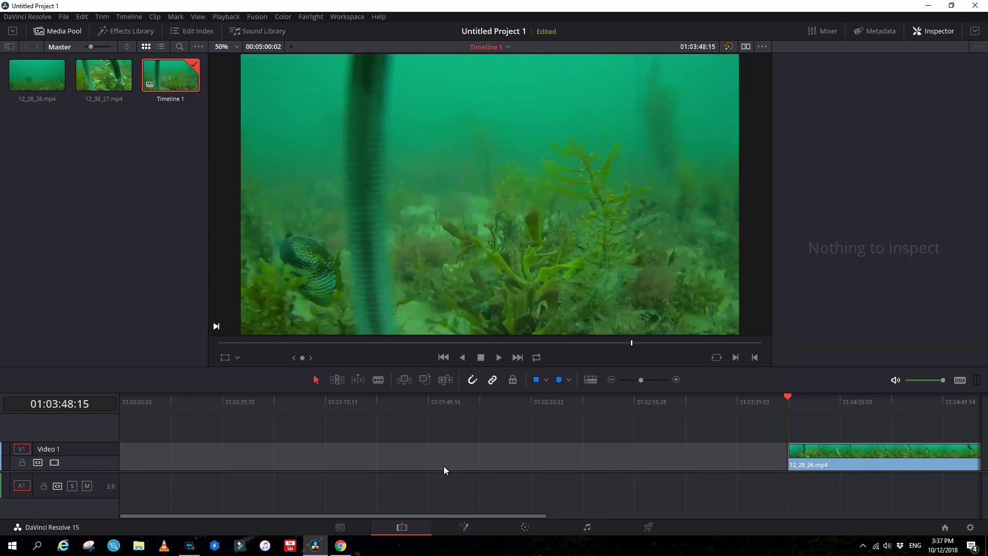
key(BackSpace)
click(122, 400)
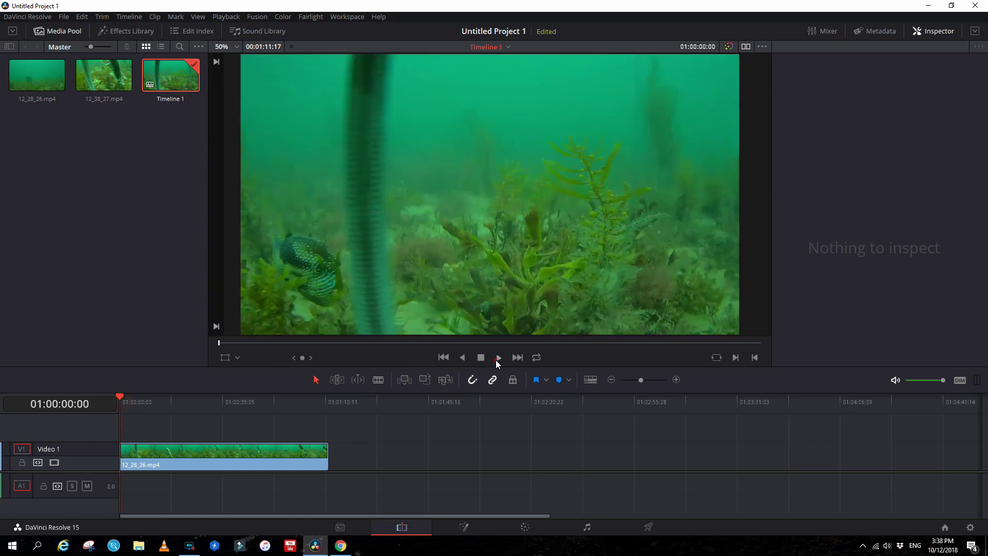
- Play and fast-forward through the trimmed clip, stopping at 01:00:43:20
click(497, 360)
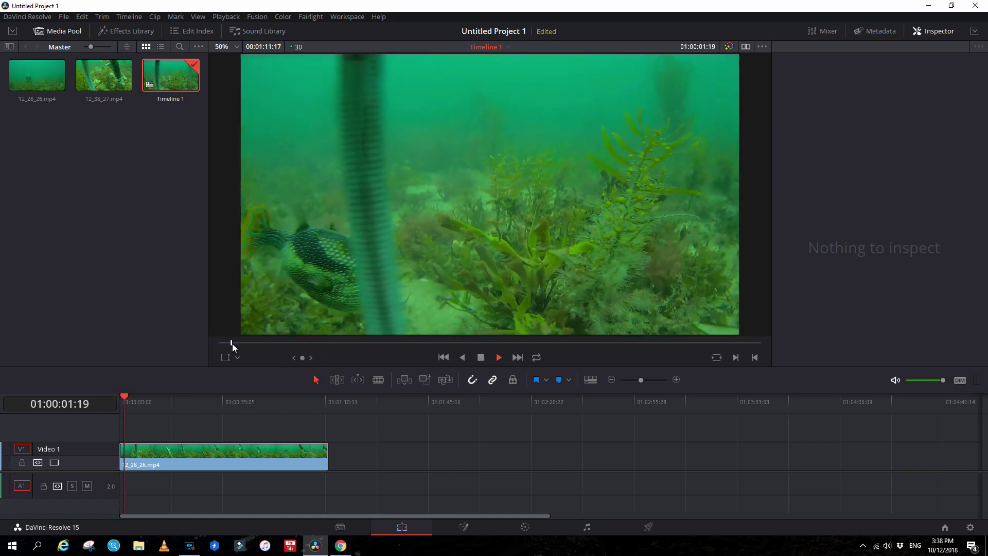
drag(232, 343, 302, 362)
key(l)
key(l)
key(l)
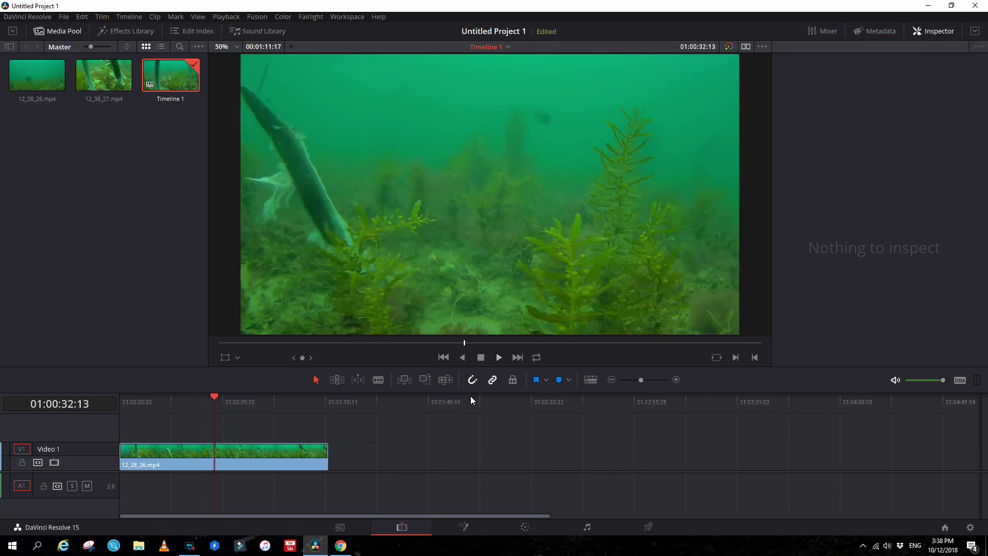
key(k)
key(l)
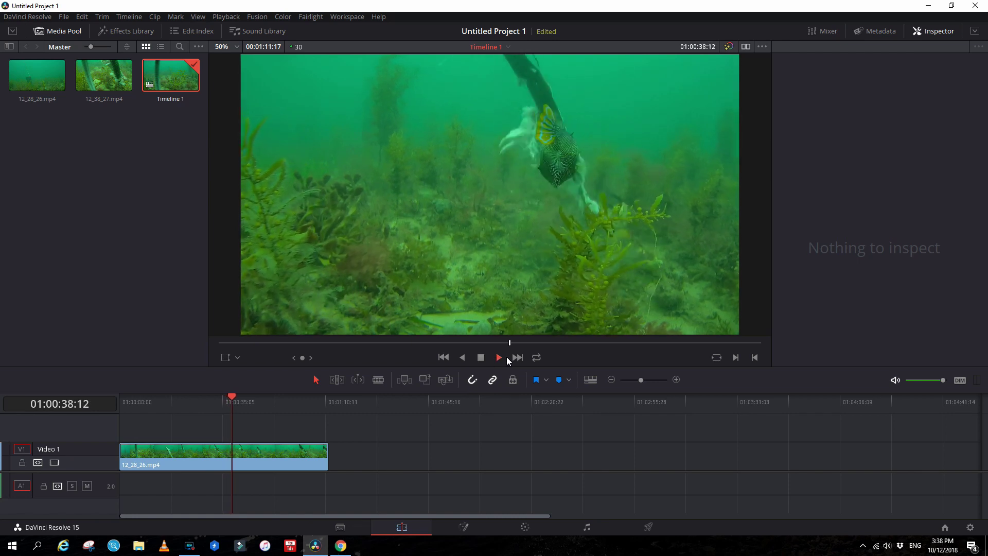
click(480, 358)
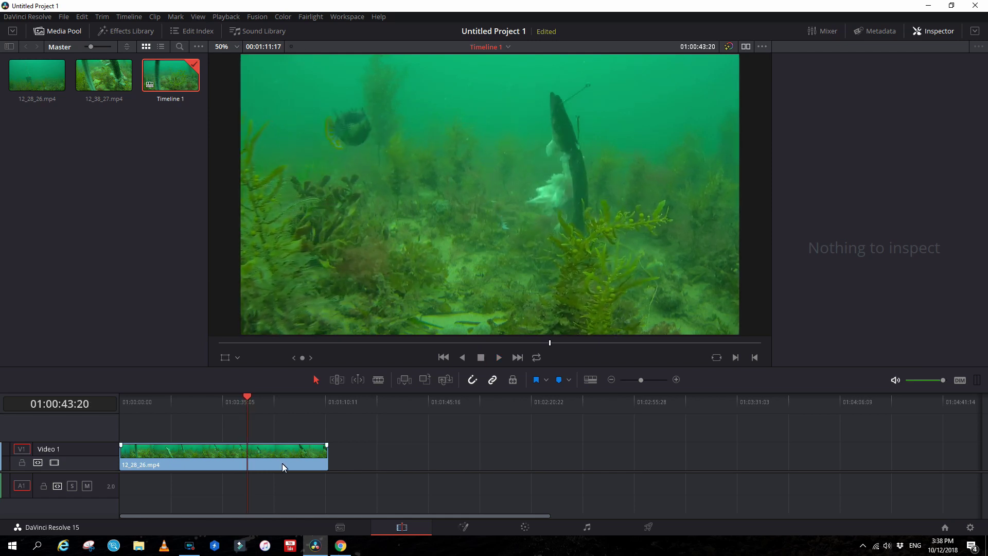
- Blade the clip at 01:00:43:20 and delete the second part
click(379, 380)
click(253, 451)
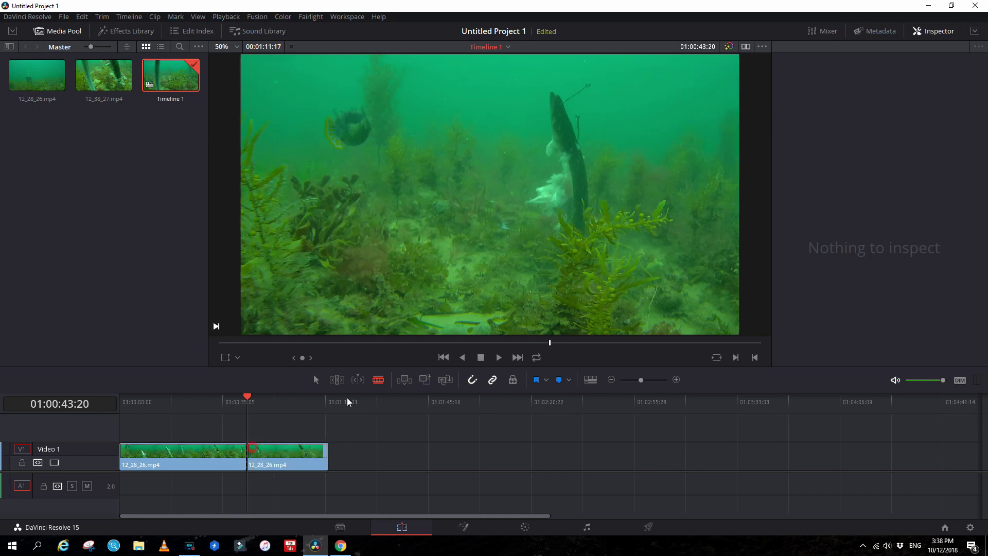
click(316, 381)
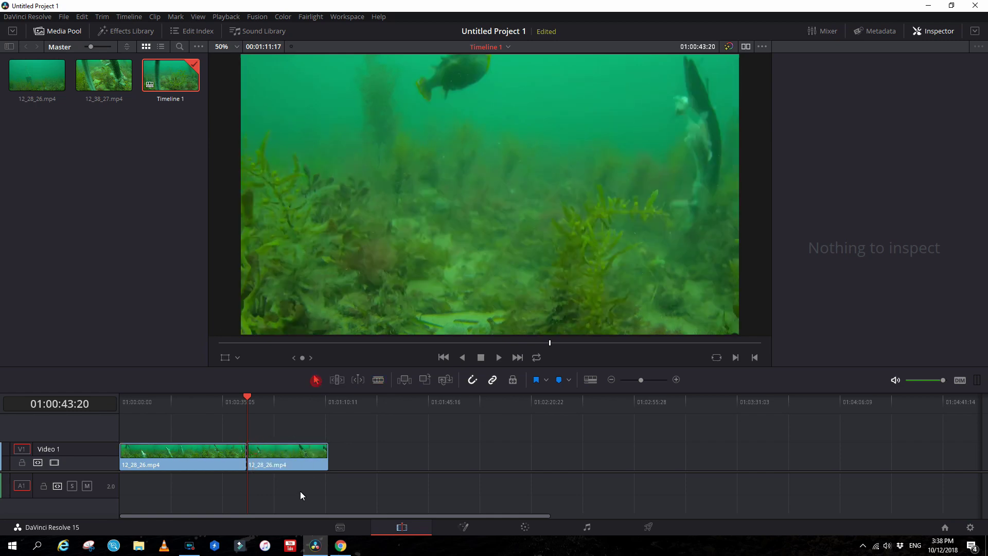
click(290, 466)
key(Delete)
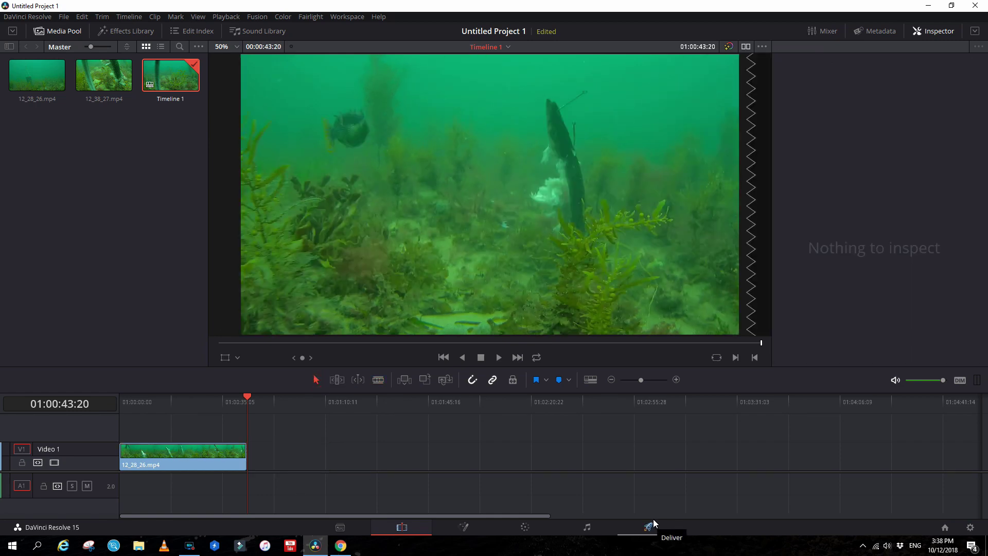
click(202, 408)
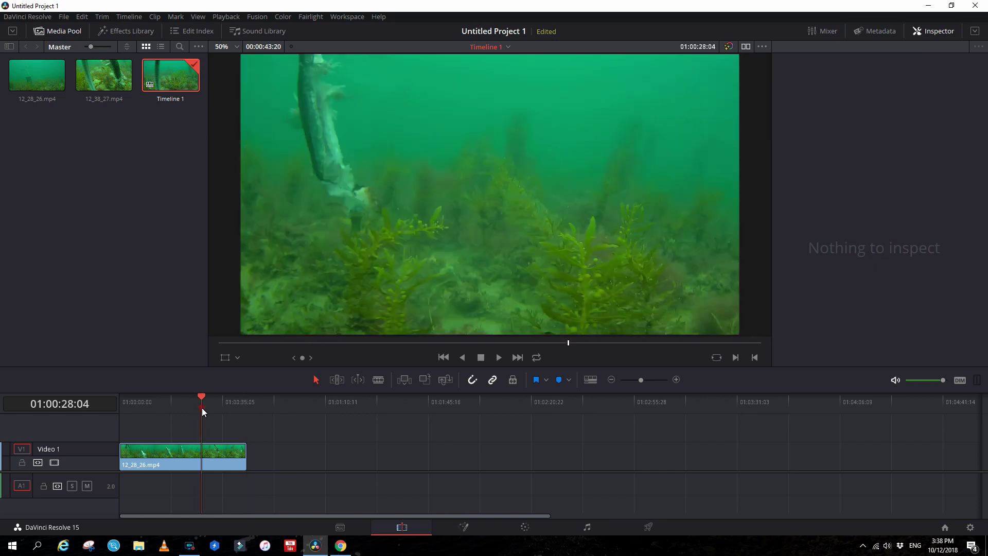
drag(205, 396, 227, 406)
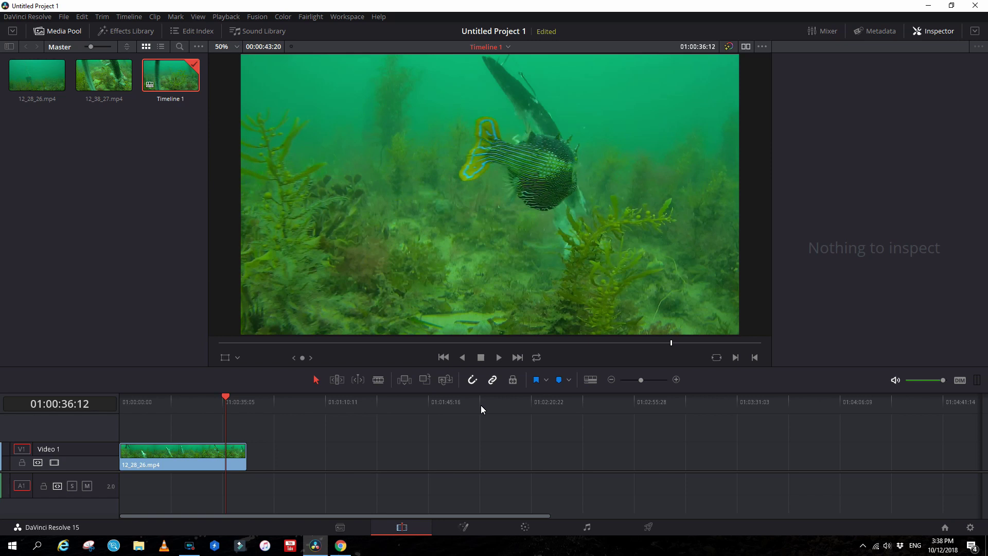
key(j)
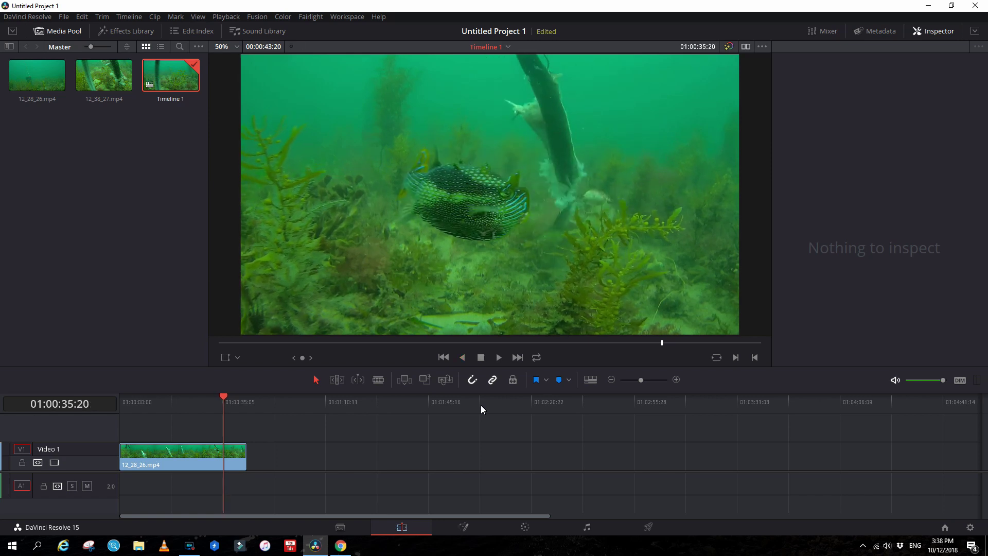
key(space)
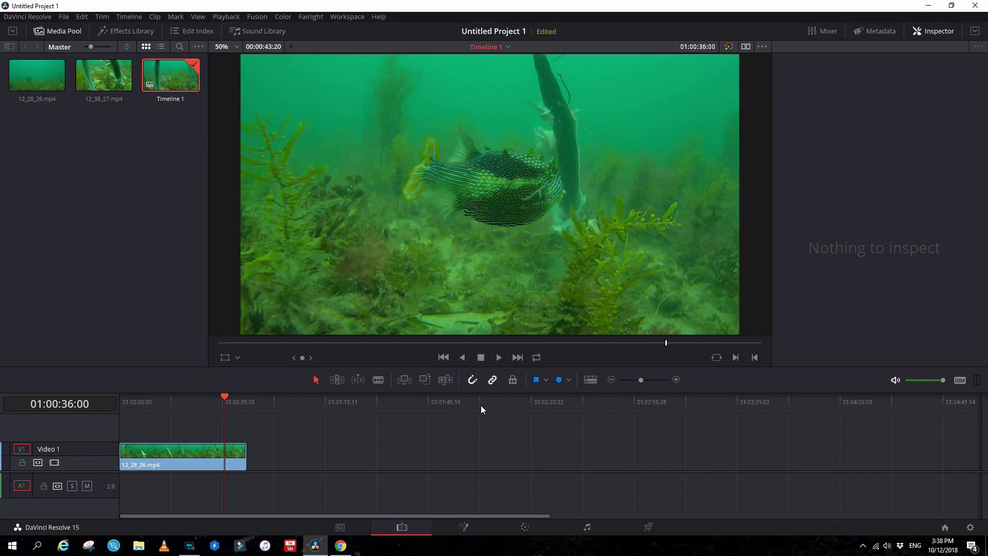
- Go to the Color page and toggle the node graph off and back on
click(530, 530)
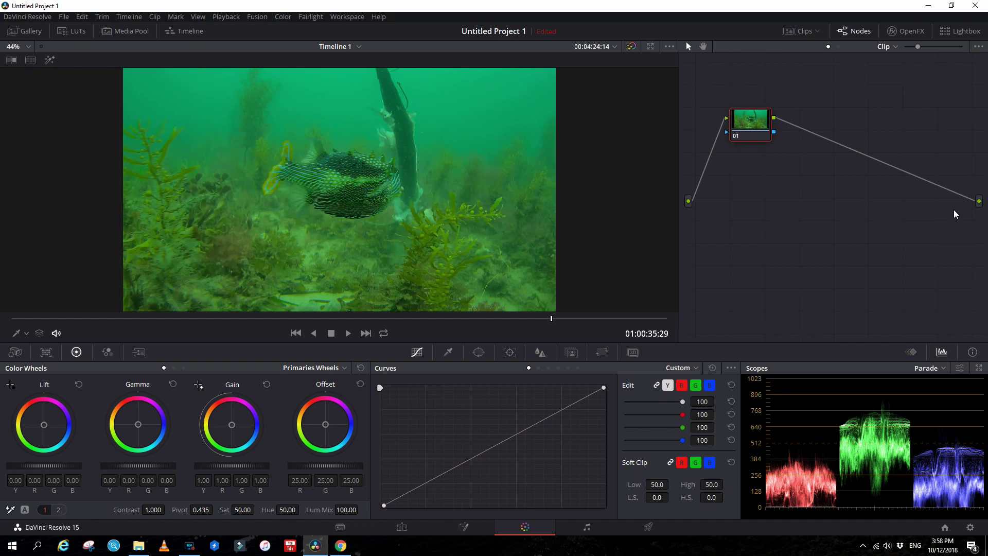
click(856, 30)
click(858, 32)
- Cycle the color wheels through Primaries Bars and Log back to Primaries Wheels, then choose a scope type
click(174, 368)
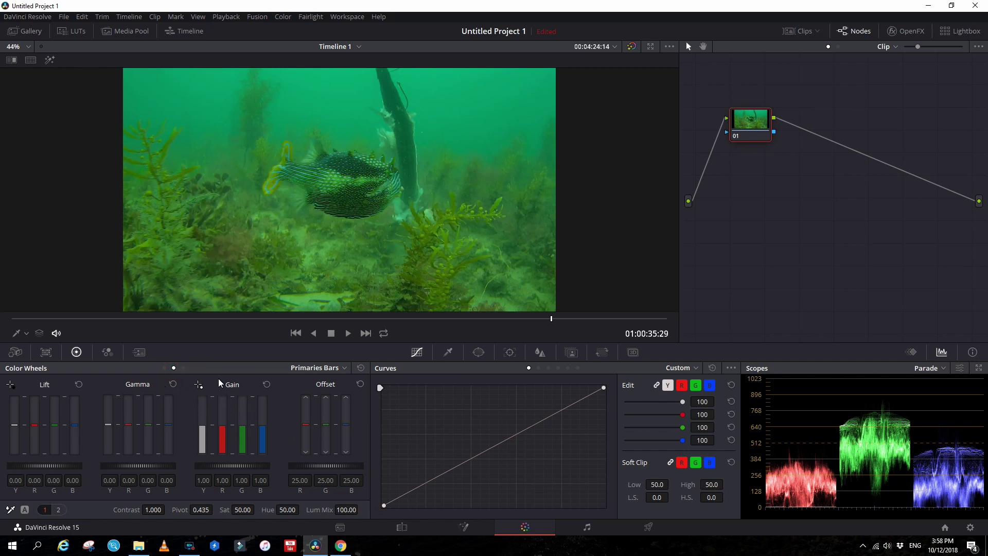
click(184, 368)
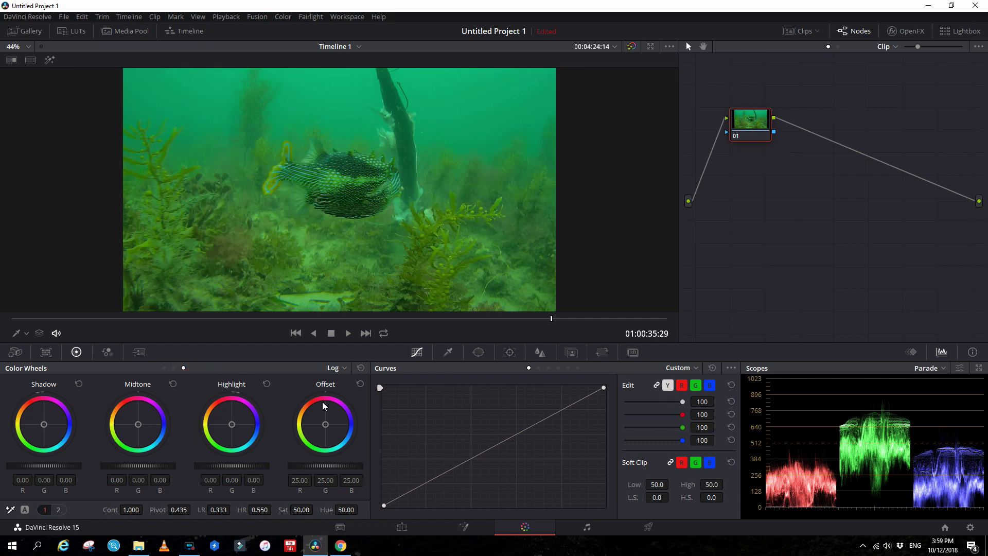
click(164, 369)
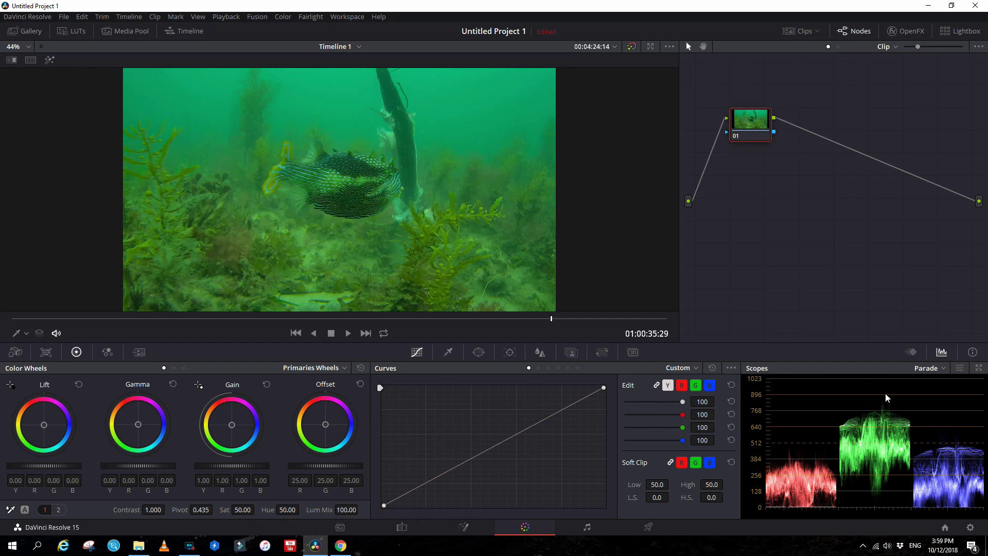
click(945, 369)
click(935, 397)
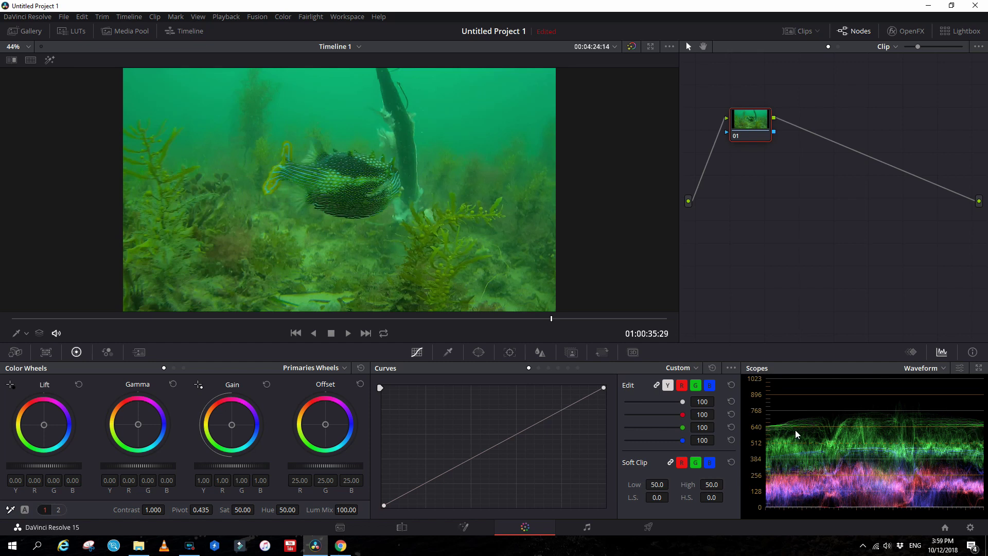
click(943, 369)
click(942, 405)
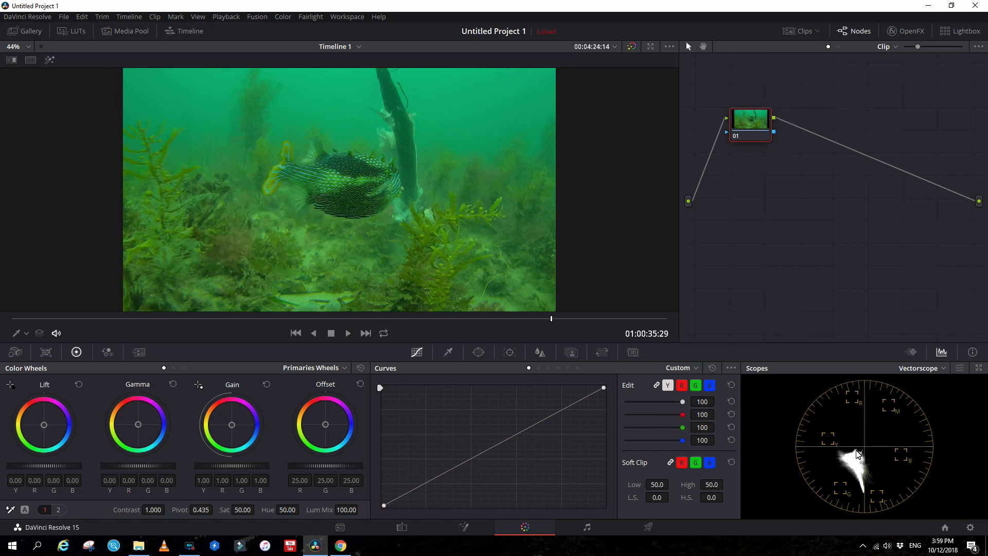
click(943, 367)
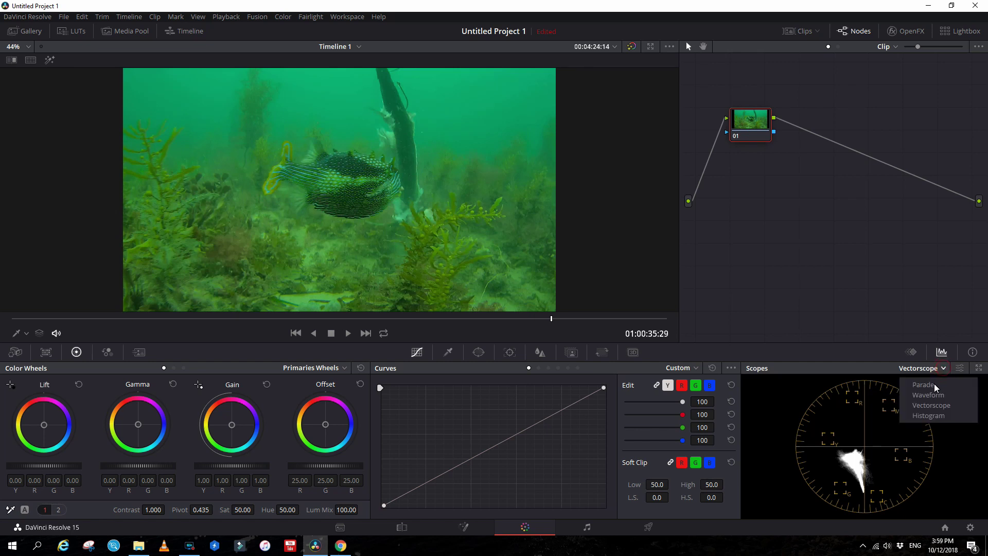
click(920, 387)
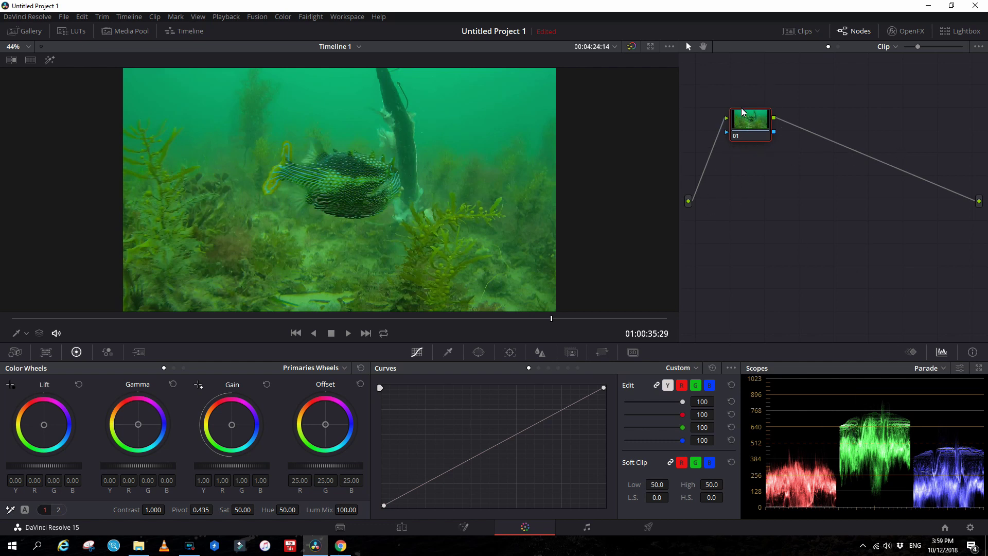
- Label node 01 'Original'
right_click(748, 135)
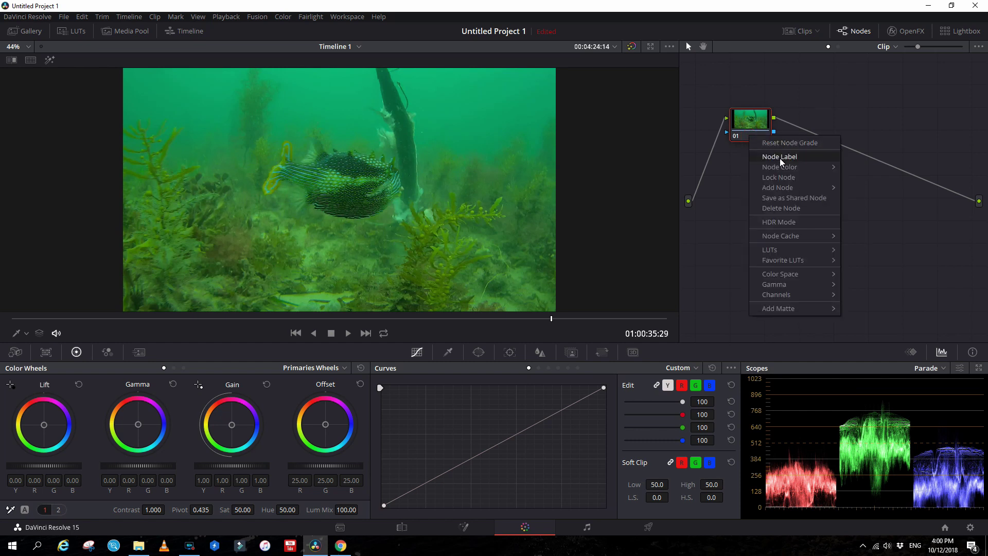
click(779, 157)
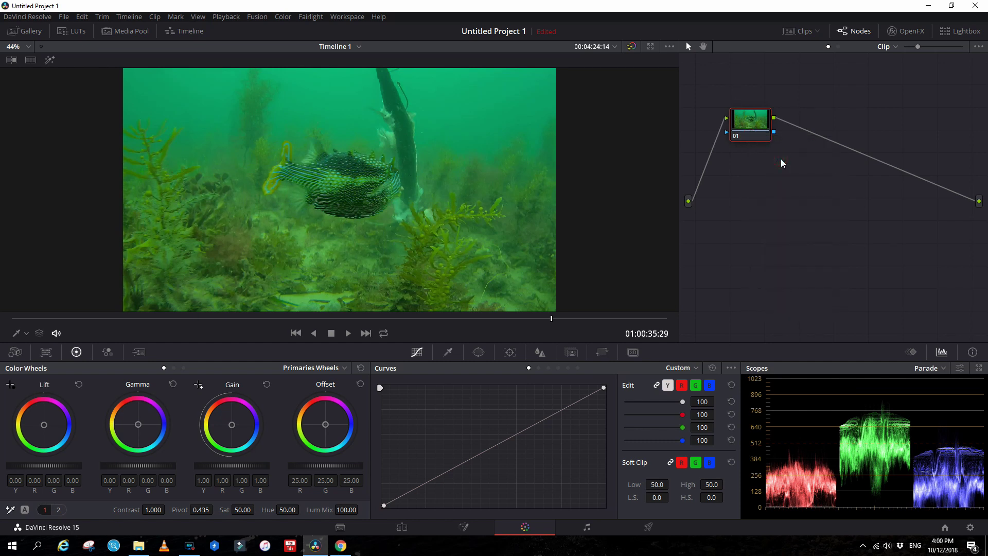
text(Original)
click(862, 179)
- Add a serial node with Alt+S and label it 'Colour Grade'
key(alt+s)
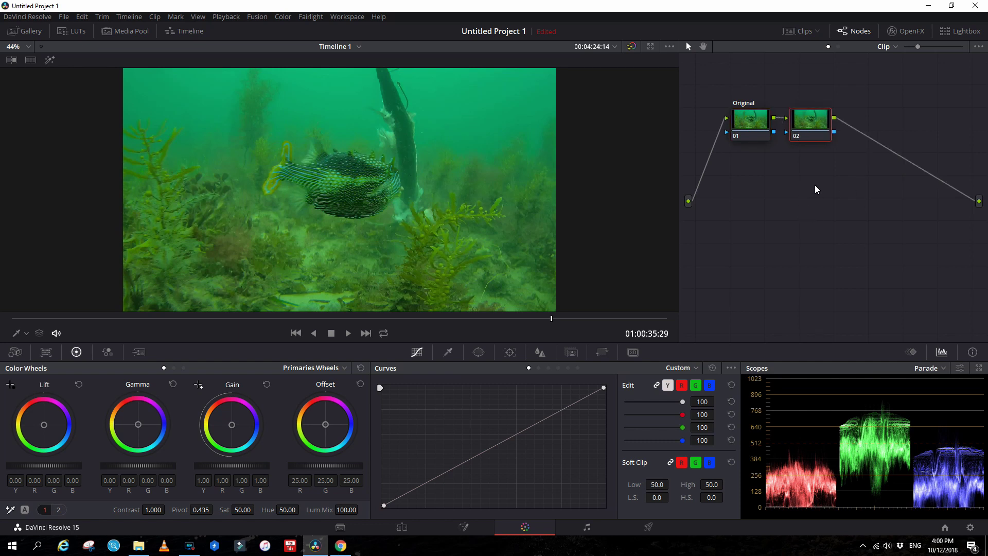
right_click(804, 138)
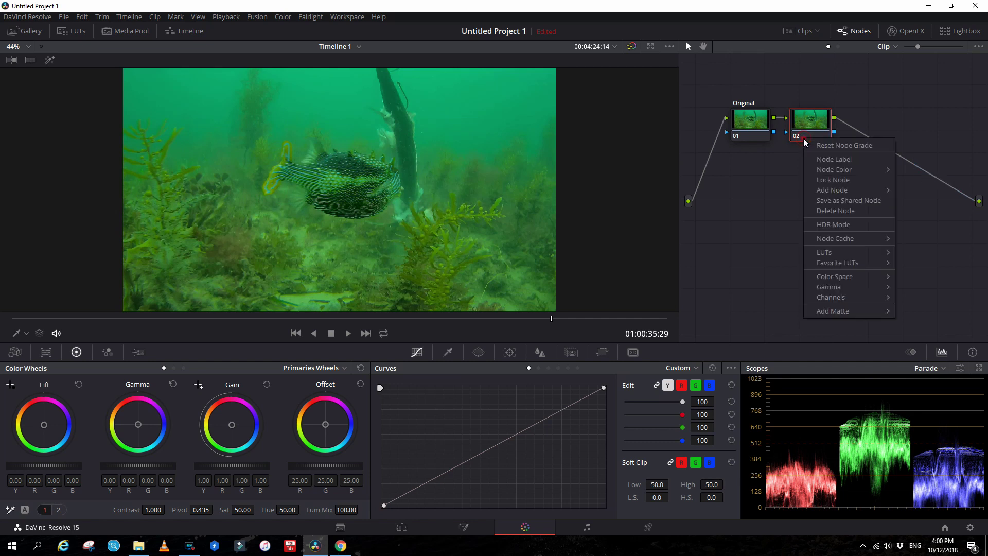
click(820, 159)
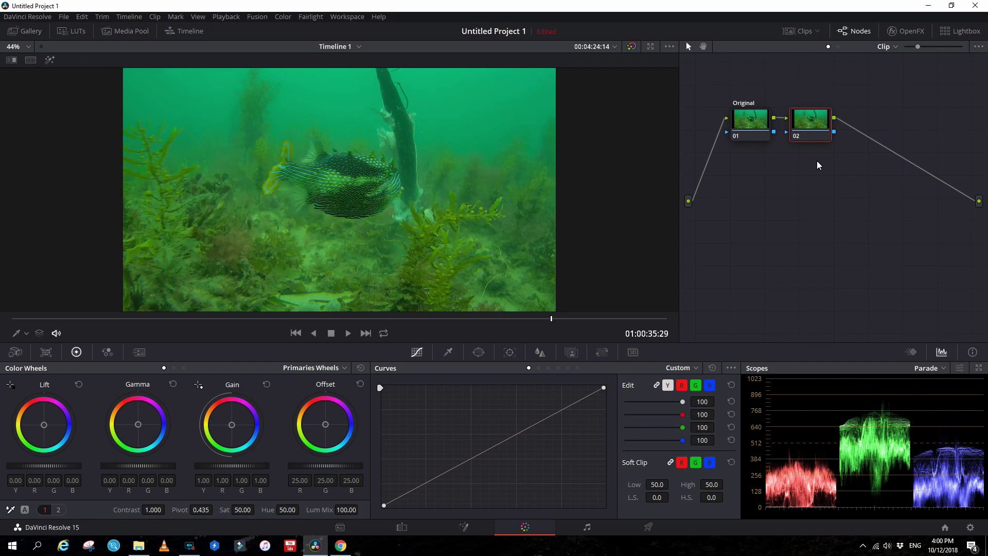
text(Colour Grade)
click(856, 184)
- Raise gain to 1.19, lift the shadows to 0.02, and lower gamma to -0.02
drag(225, 464, 316, 475)
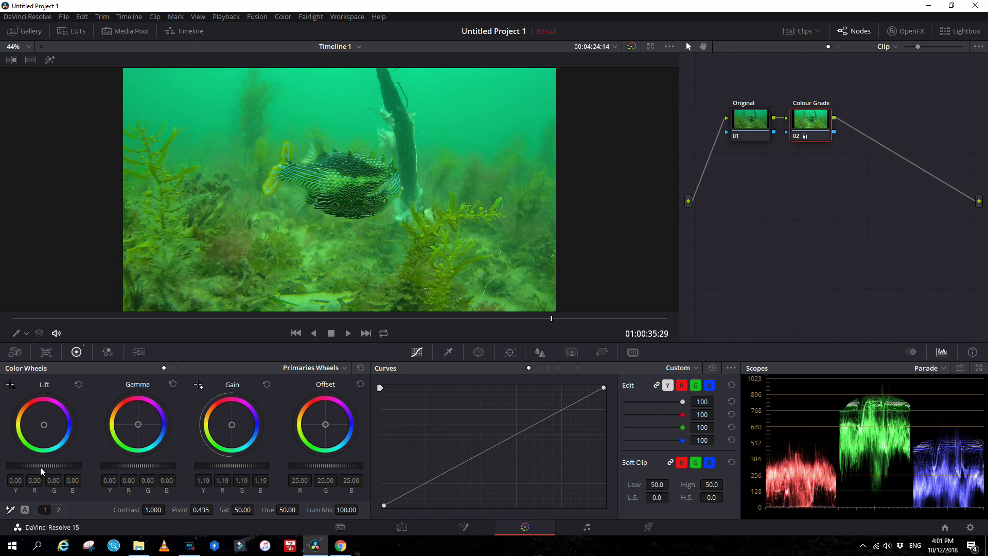
mouse_move(31, 465)
mouse_down()
mouse_move(128, 480)
mouse_move(26, 480)
mouse_up()
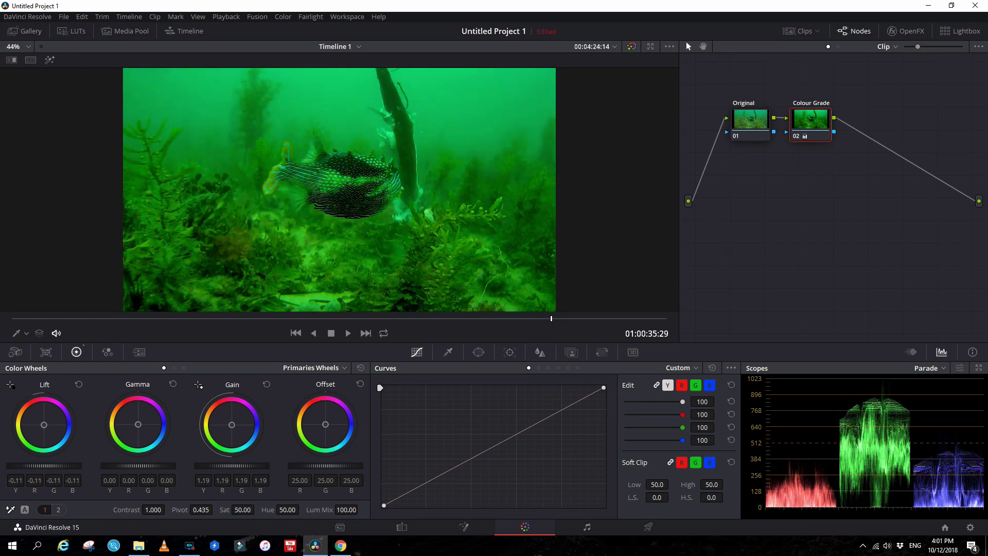
drag(43, 468, 62, 468)
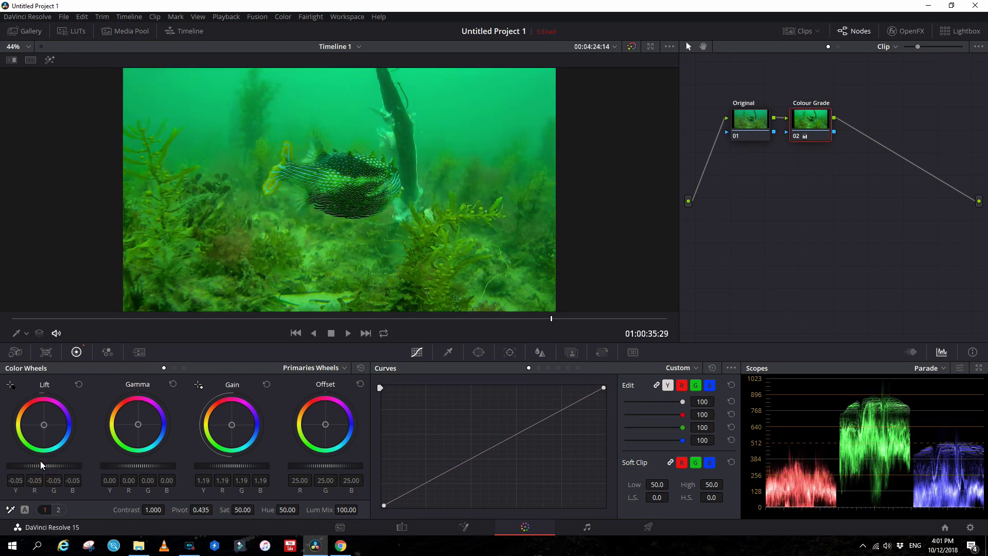
drag(31, 465, 107, 479)
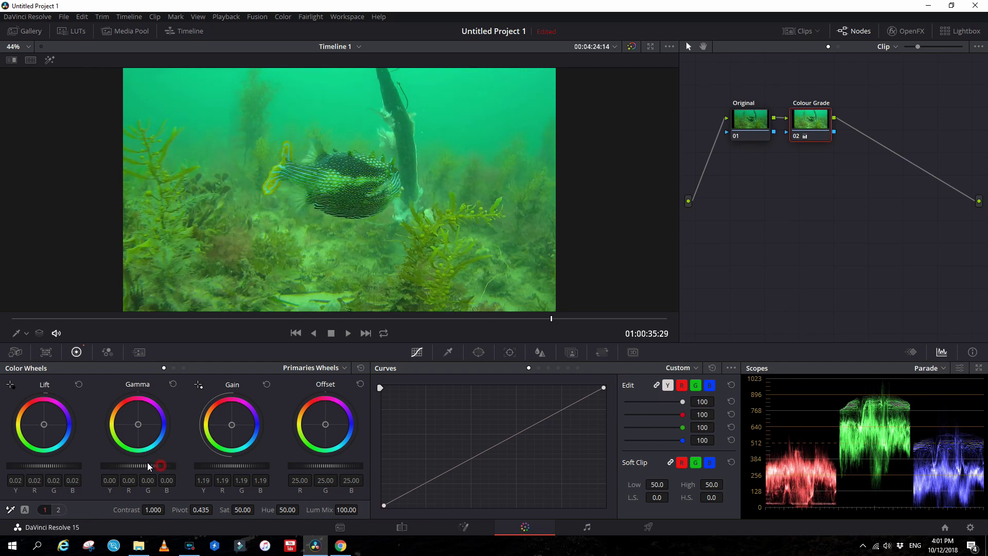
drag(118, 462, 88, 447)
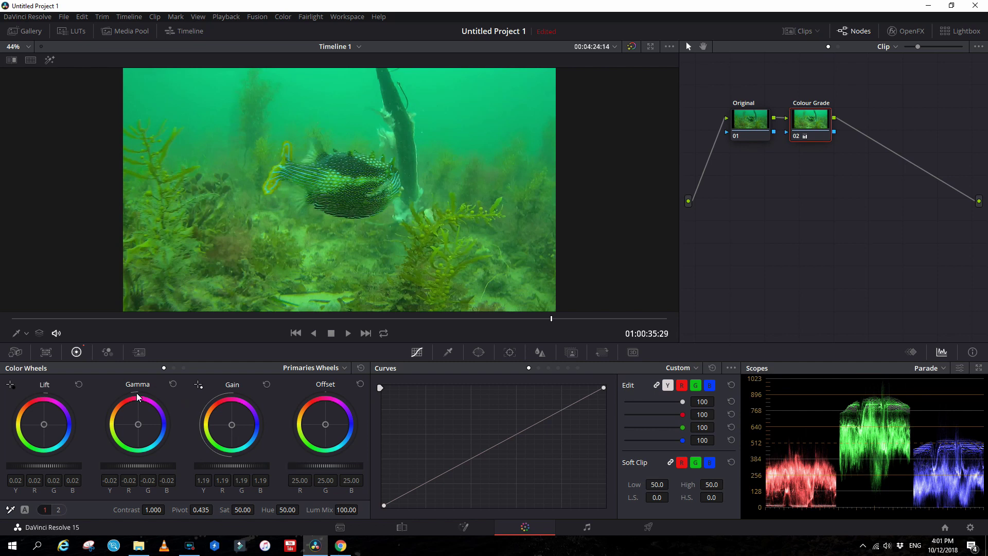
- In Primaries Bars, pull the Gain green channel down to 0.84
click(173, 367)
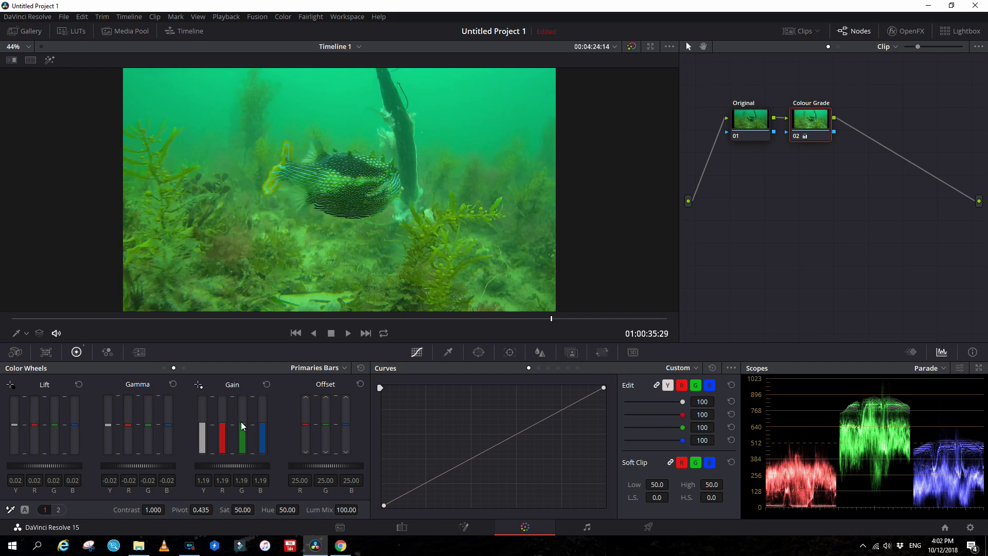
drag(241, 425, 245, 437)
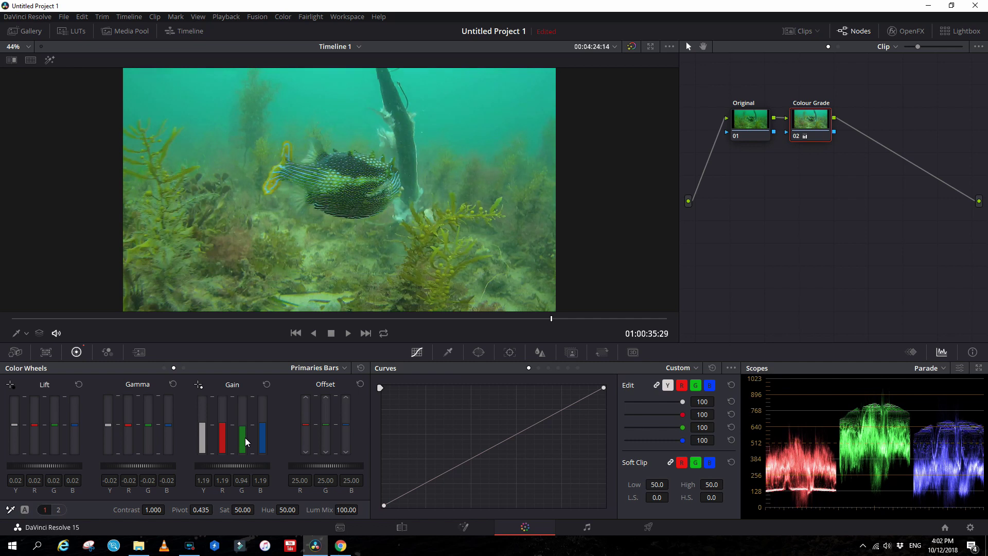
mouse_move(245, 437)
mouse_down()
mouse_move(252, 415)
mouse_move(250, 446)
mouse_up()
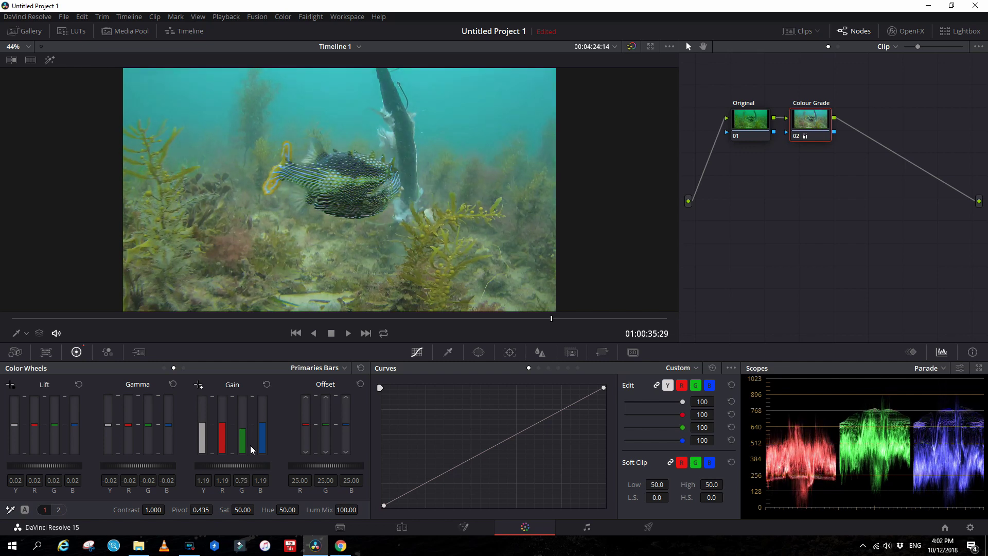
mouse_move(250, 446)
mouse_down()
mouse_move(245, 465)
mouse_move(252, 439)
mouse_up()
- Set lift to -0.03, gain to 1.33 and gamma to -0.06, then toggle bypass to compare
drag(64, 467, 18, 470)
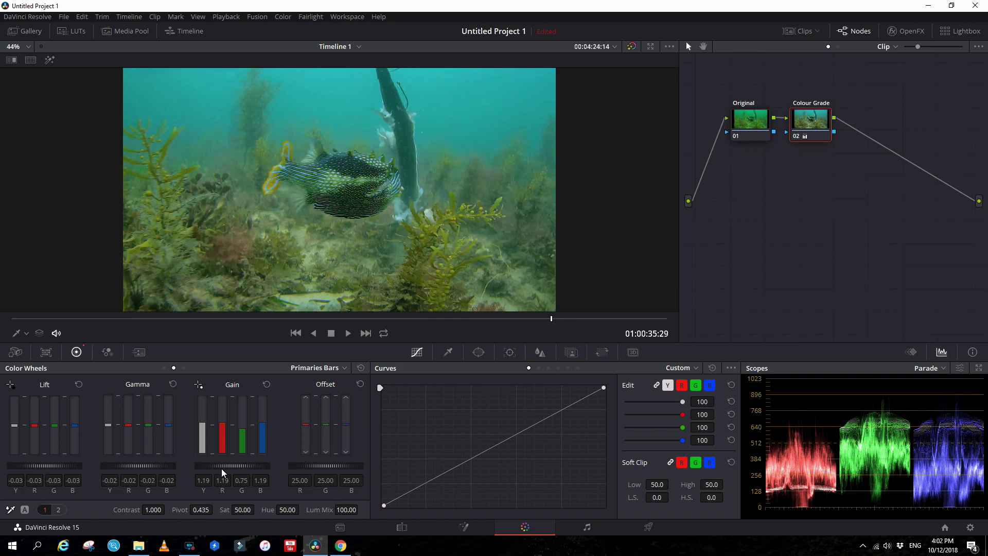
mouse_move(218, 468)
mouse_down()
mouse_move(286, 486)
mouse_move(204, 468)
mouse_move(221, 468)
mouse_up()
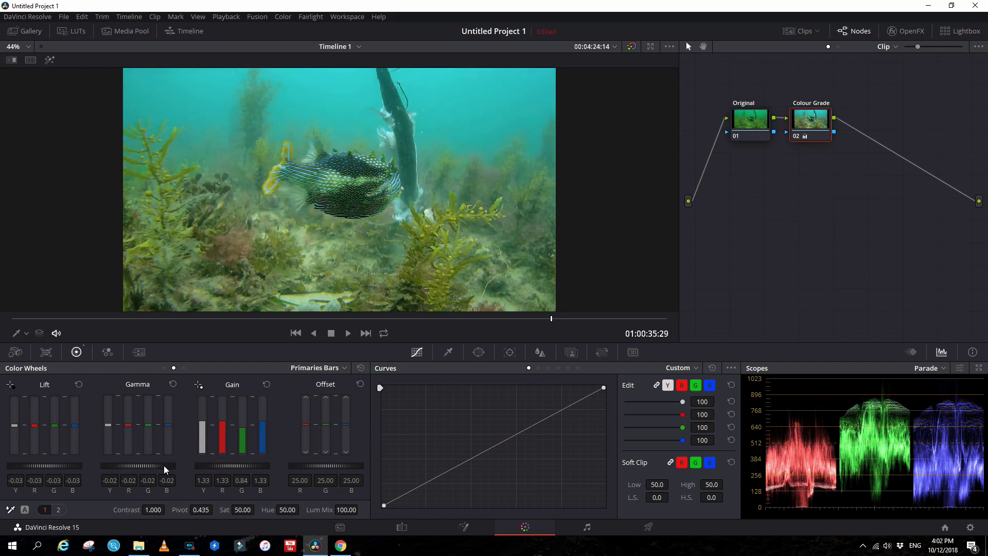
drag(164, 465, 119, 457)
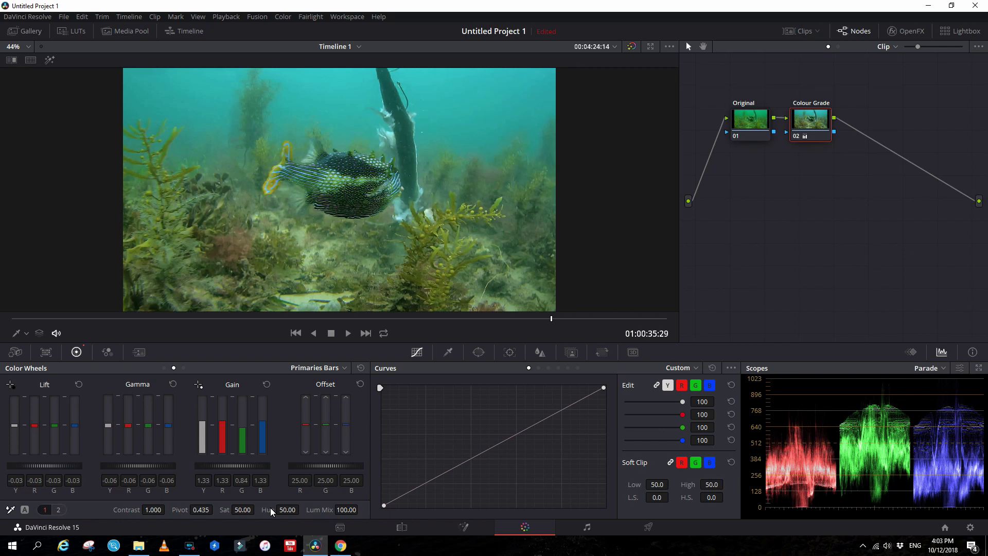
key(shift+d)
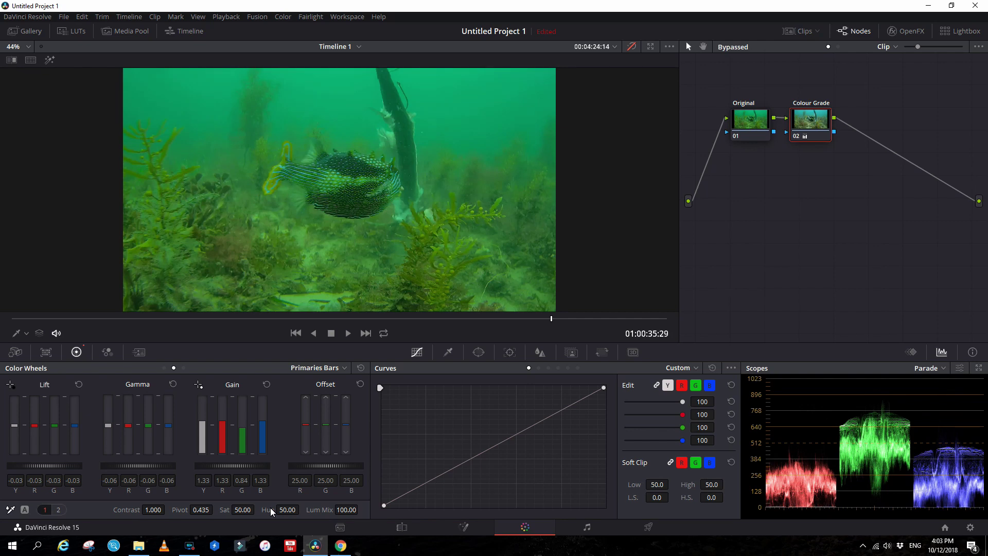
key(shift+d)
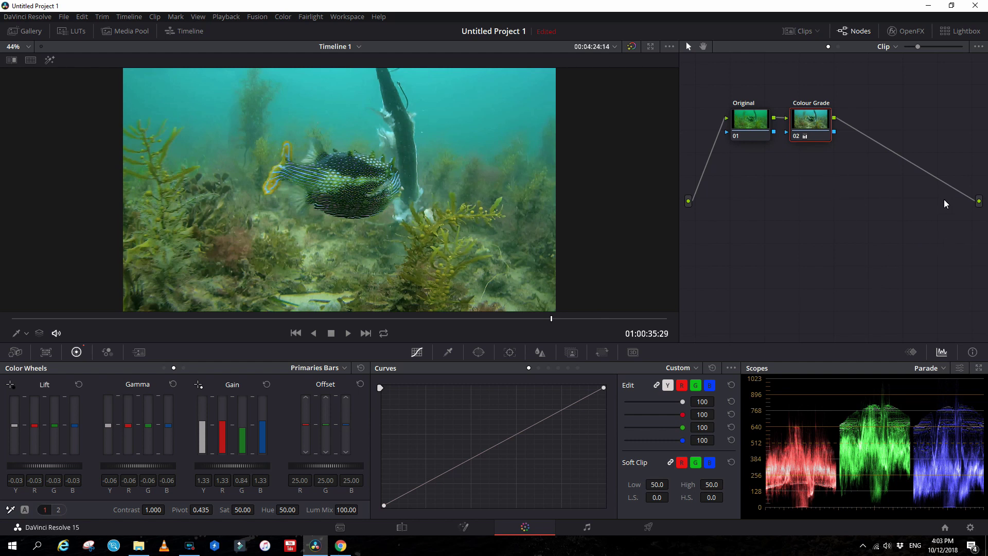
- Add a third serial node and label it 'Contrast'
key(alt+s)
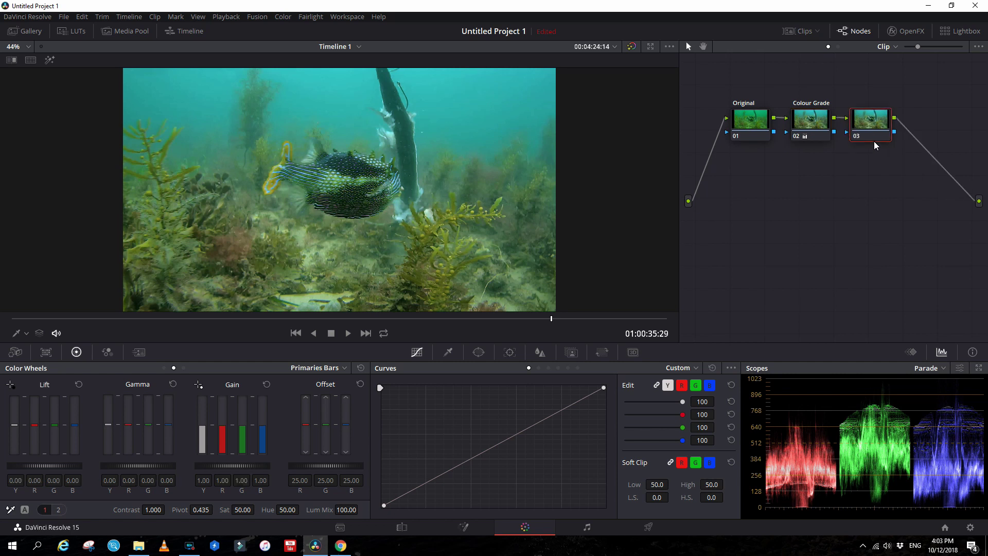
right_click(871, 138)
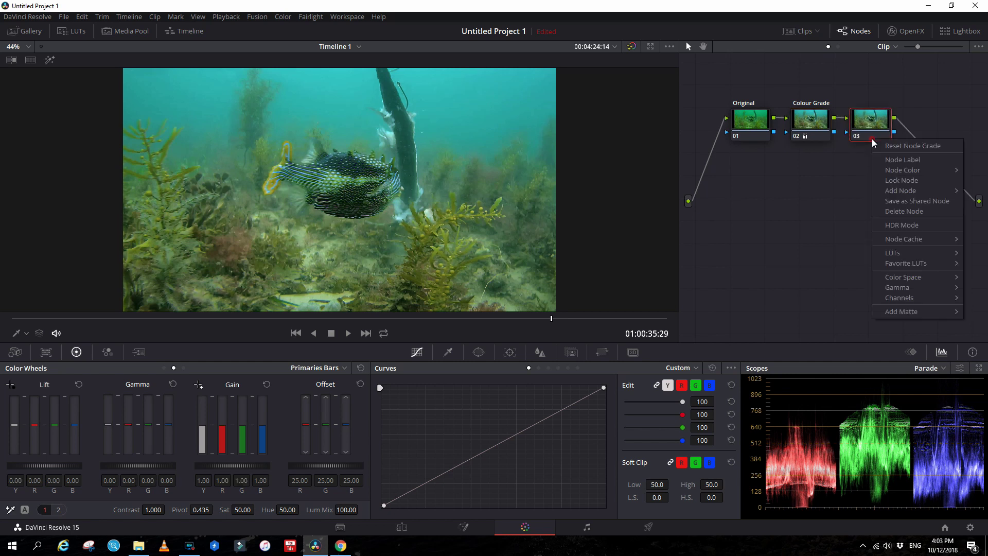
click(887, 163)
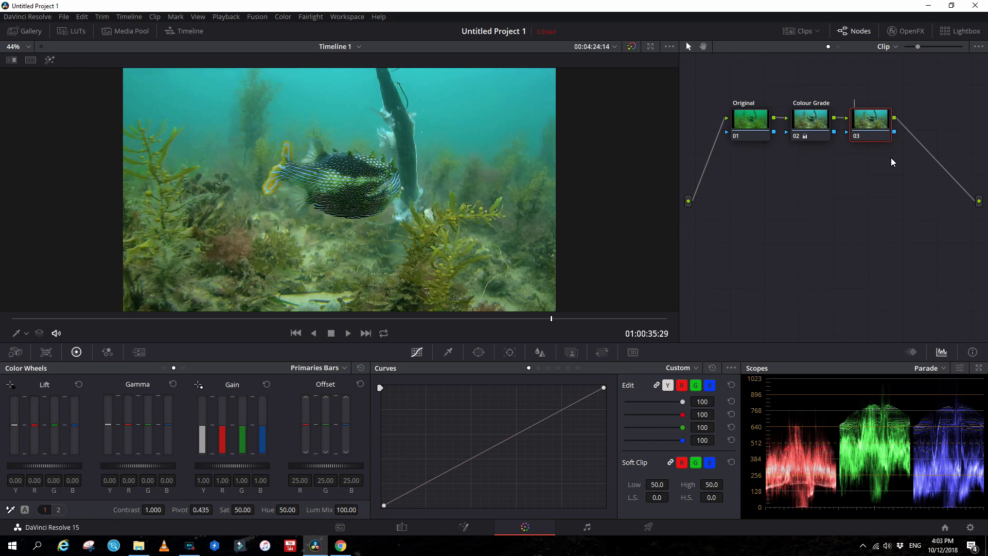
text(Contrast)
- Raise contrast to 1.334, resetting it to 1.000 once along the way
drag(149, 512, 206, 524)
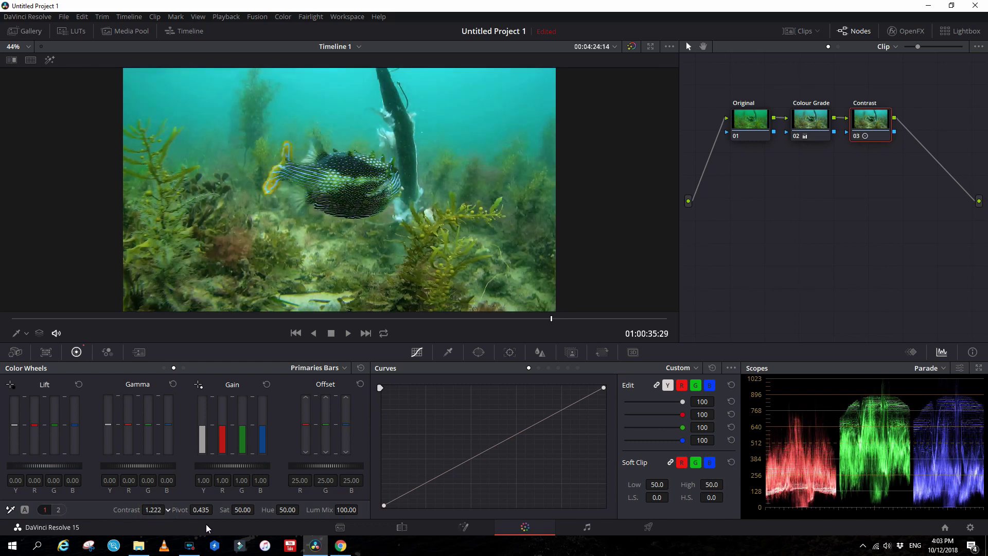
double_click(125, 512)
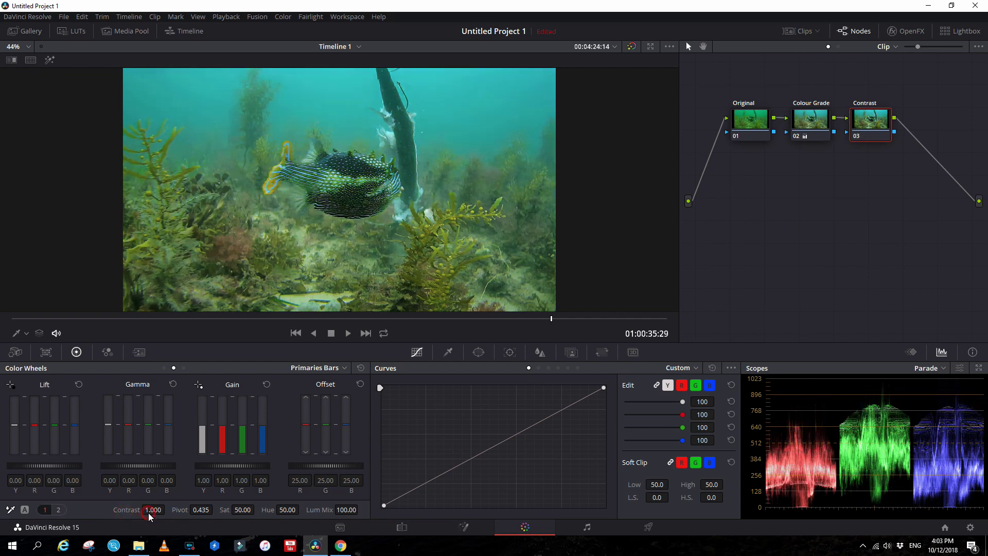
drag(149, 513, 236, 524)
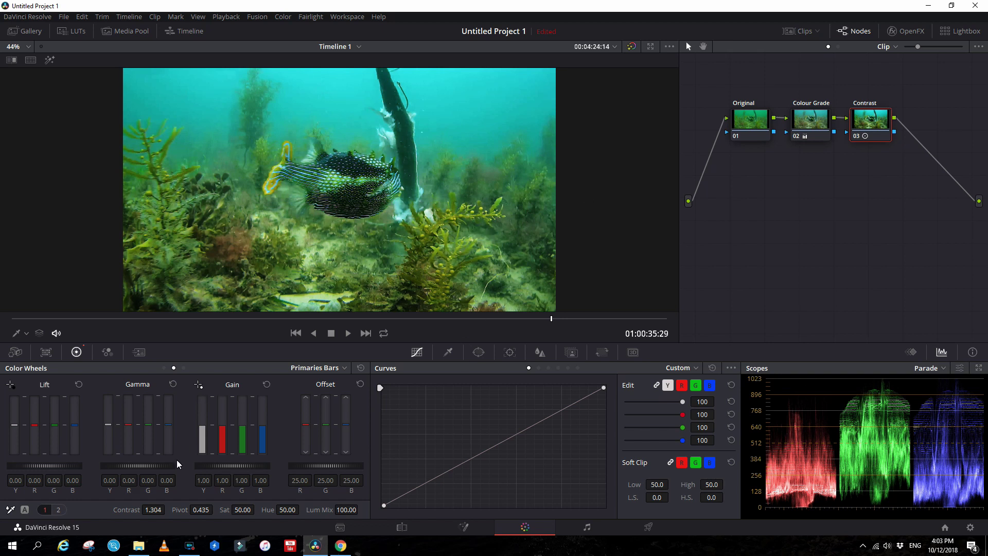
drag(149, 510, 157, 515)
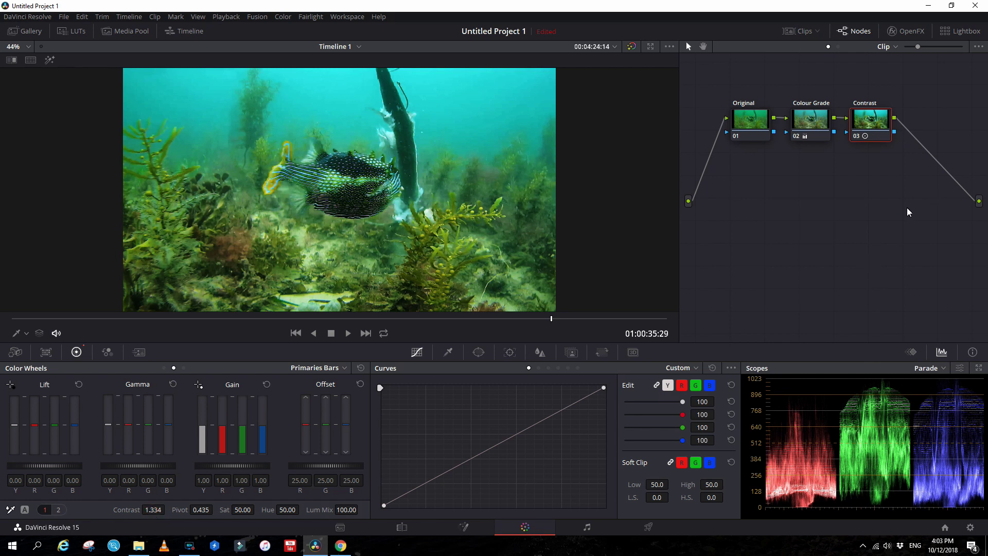
- Add a serial node labelled 'Saturation' with saturation 60.20 and lift nudged to 0.01
key(alt+s)
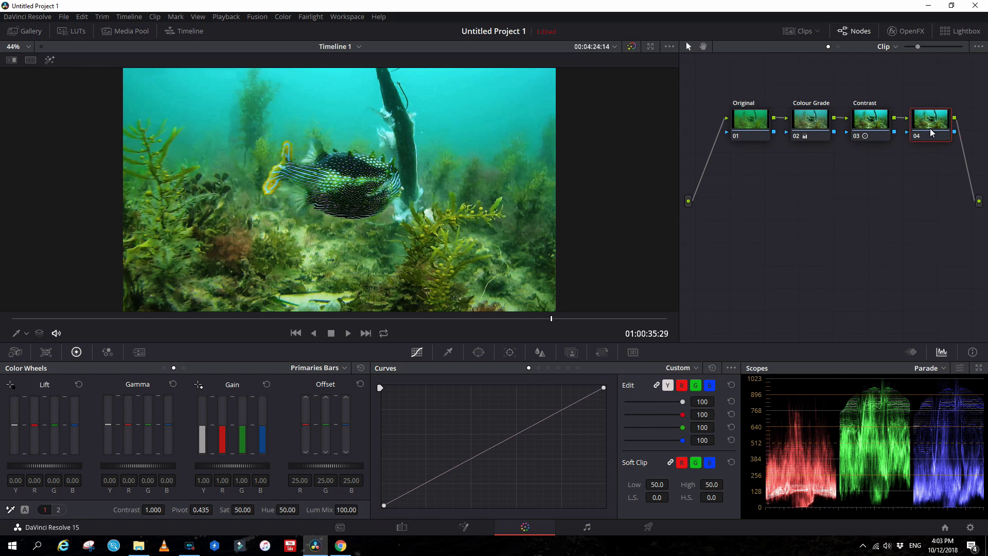
right_click(932, 134)
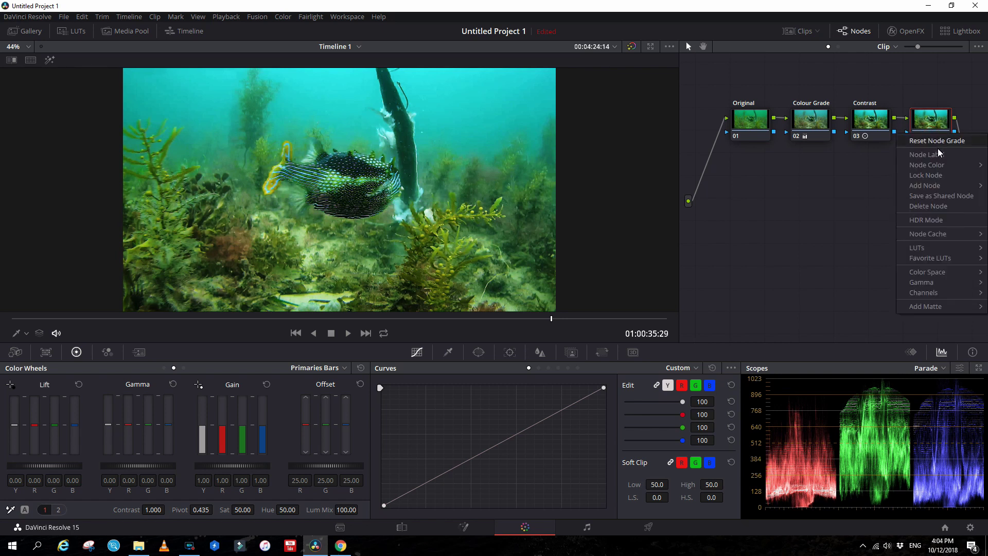
key(Escape)
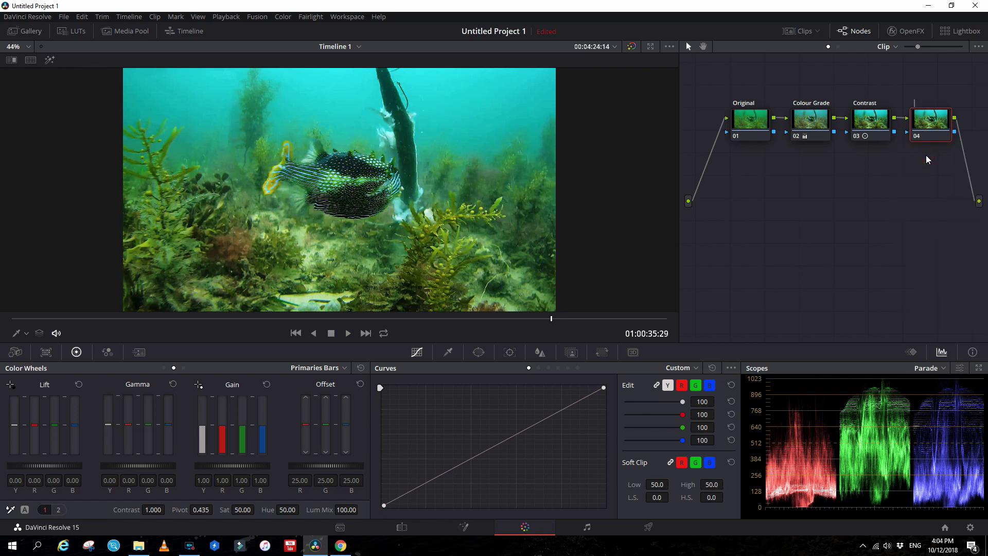
text(Saturation)
drag(238, 513, 313, 519)
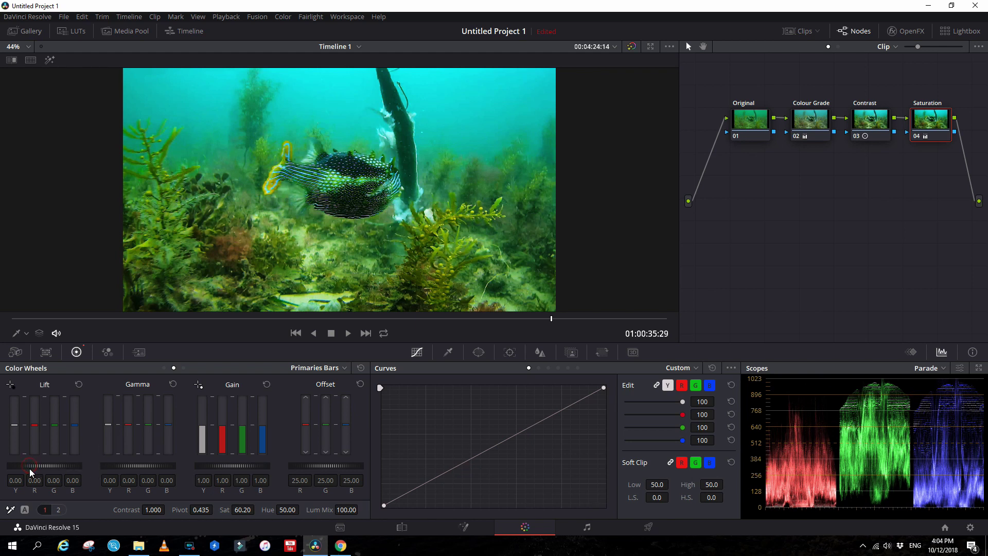
drag(29, 469, 45, 483)
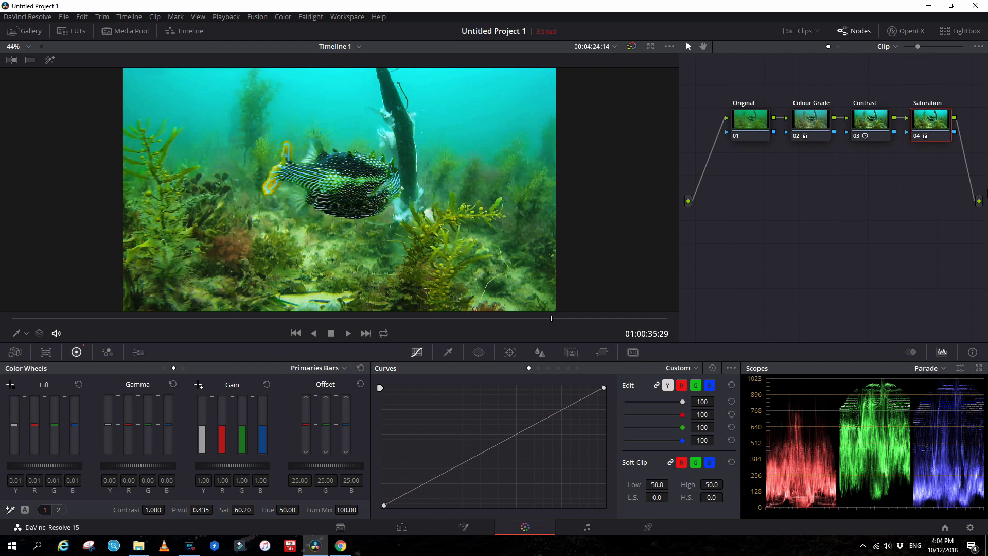
- Bypass and restore the grade, then disable the Saturation, Contrast and Colour Grade nodes before re-enabling Colour Grade
key(shift+d)
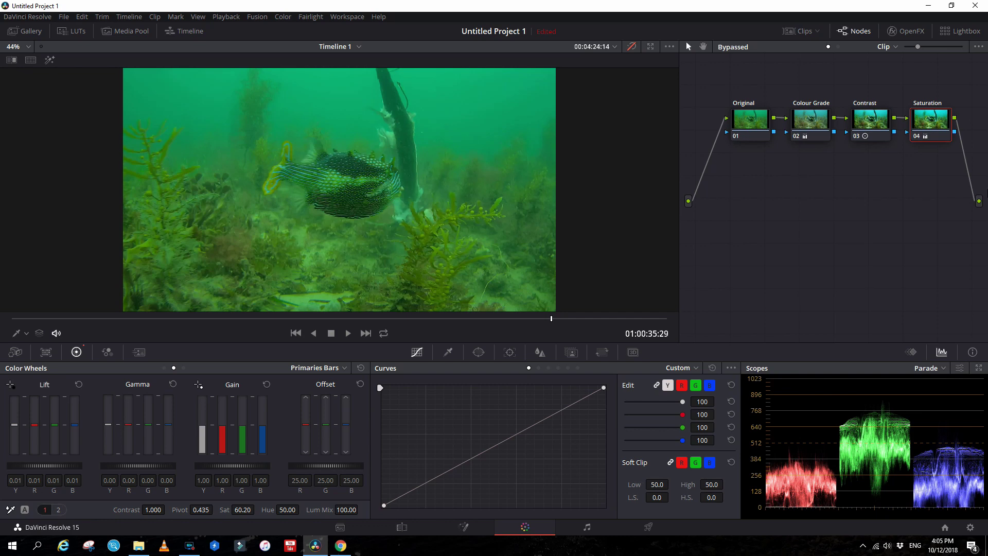
key(shift+d)
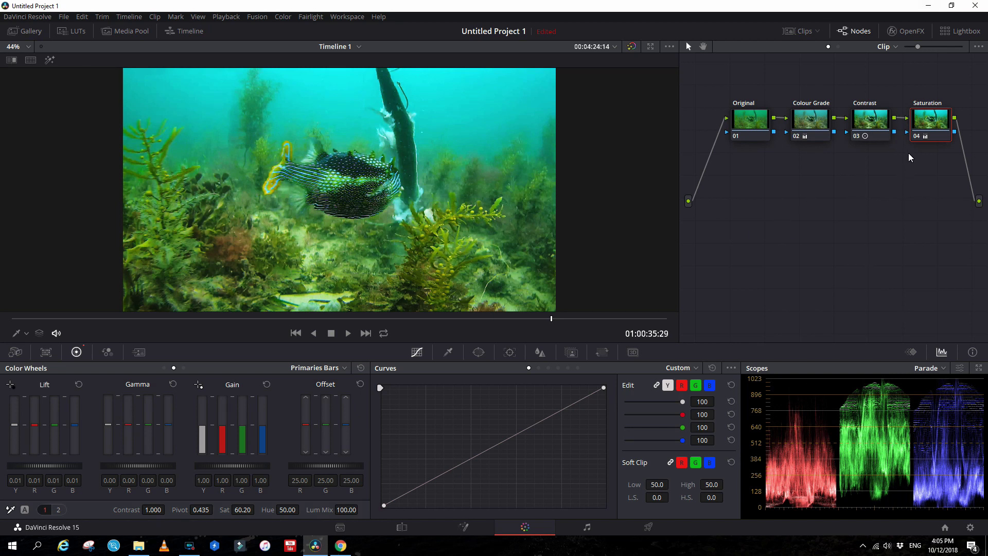
click(917, 137)
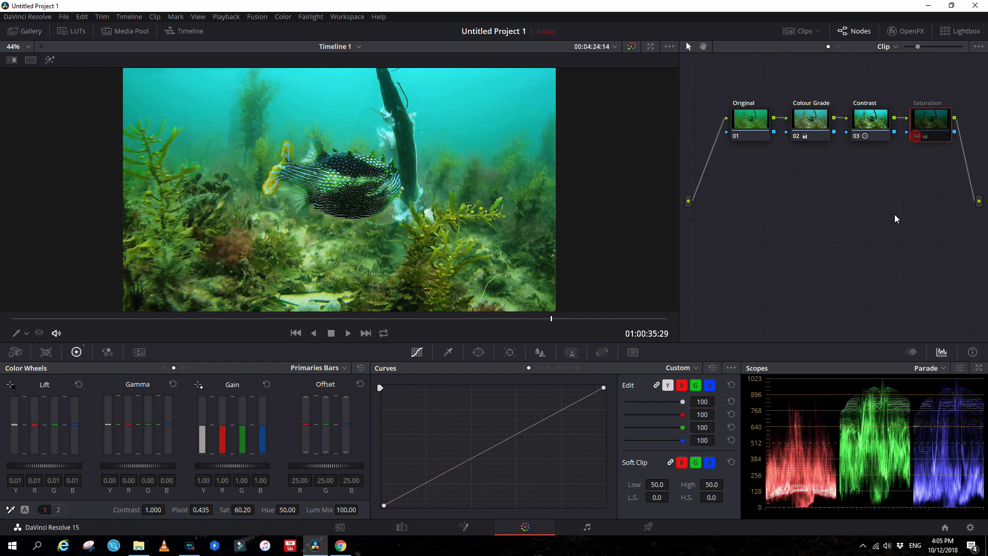
click(857, 135)
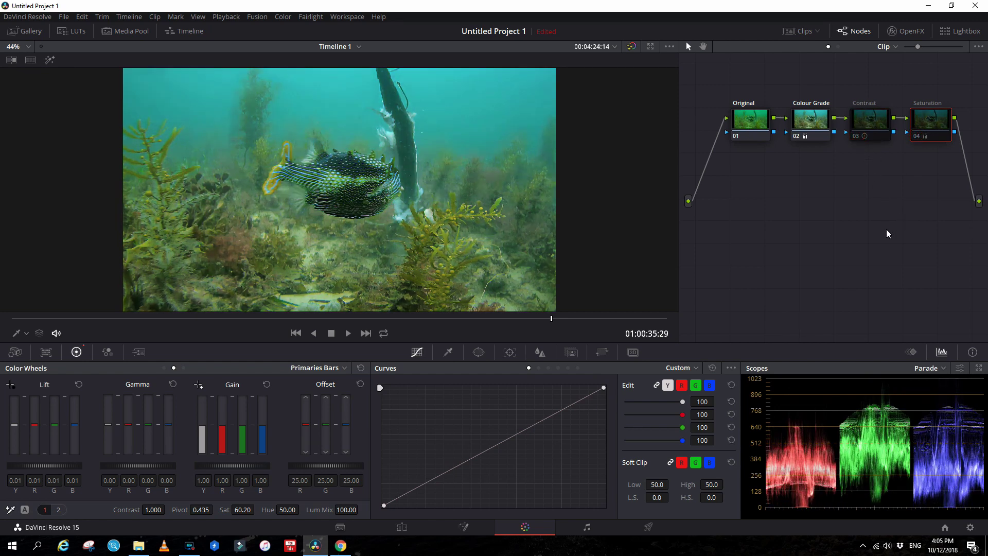
click(795, 136)
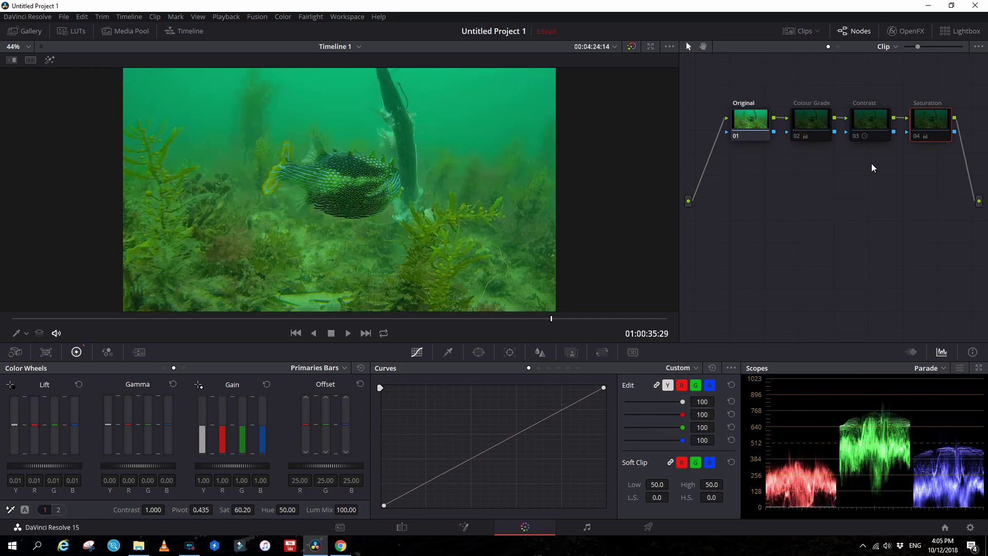
click(798, 135)
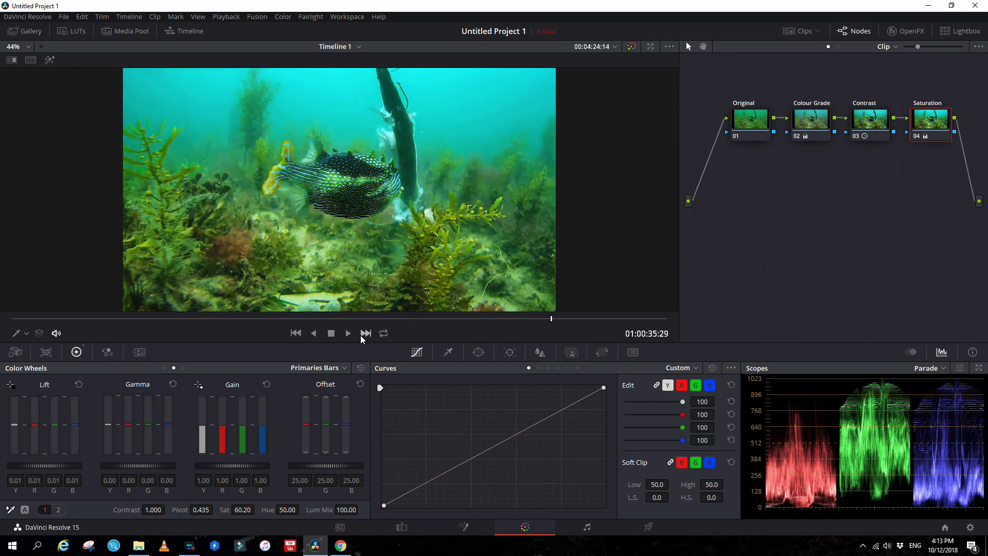